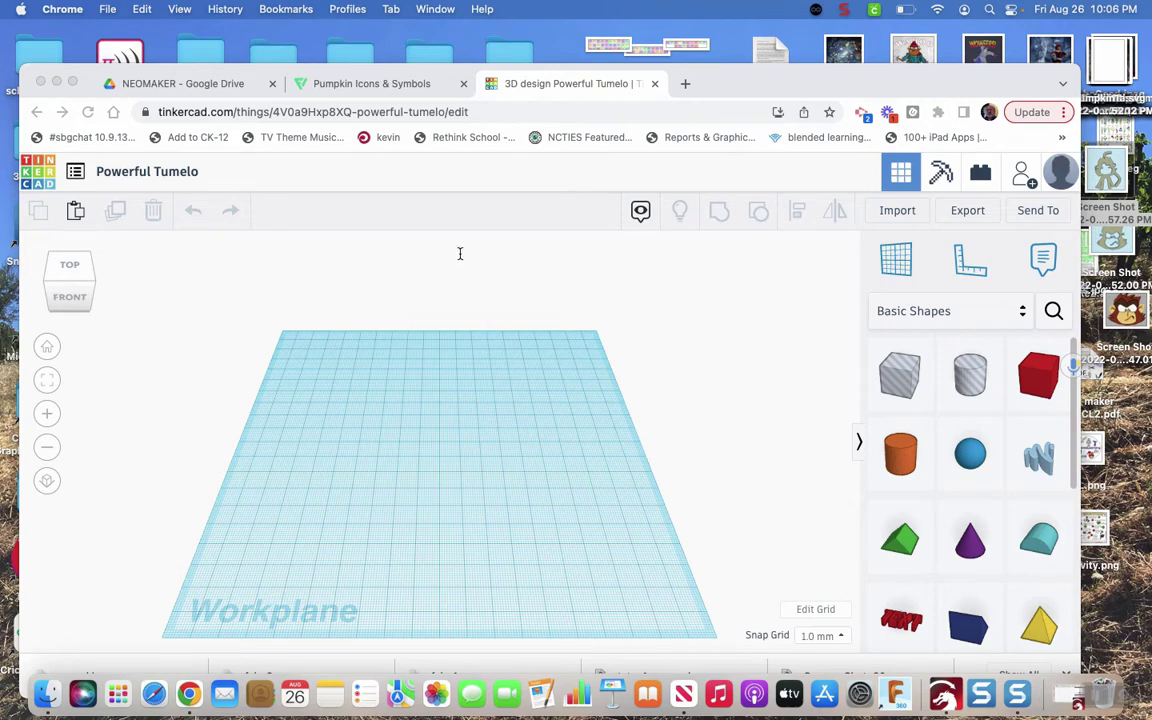
# View the pumpkin outline icon page, then bring the blank LightBurn project forward
pyautogui.click(362, 86)
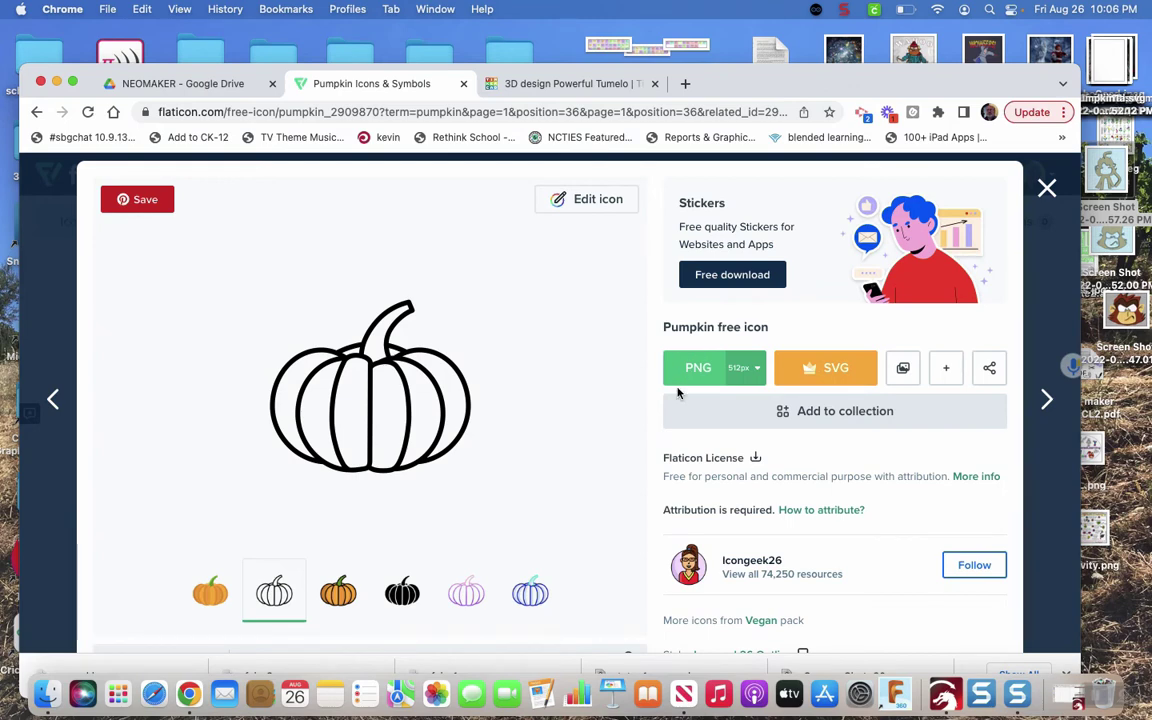
pyautogui.click(1068, 692)
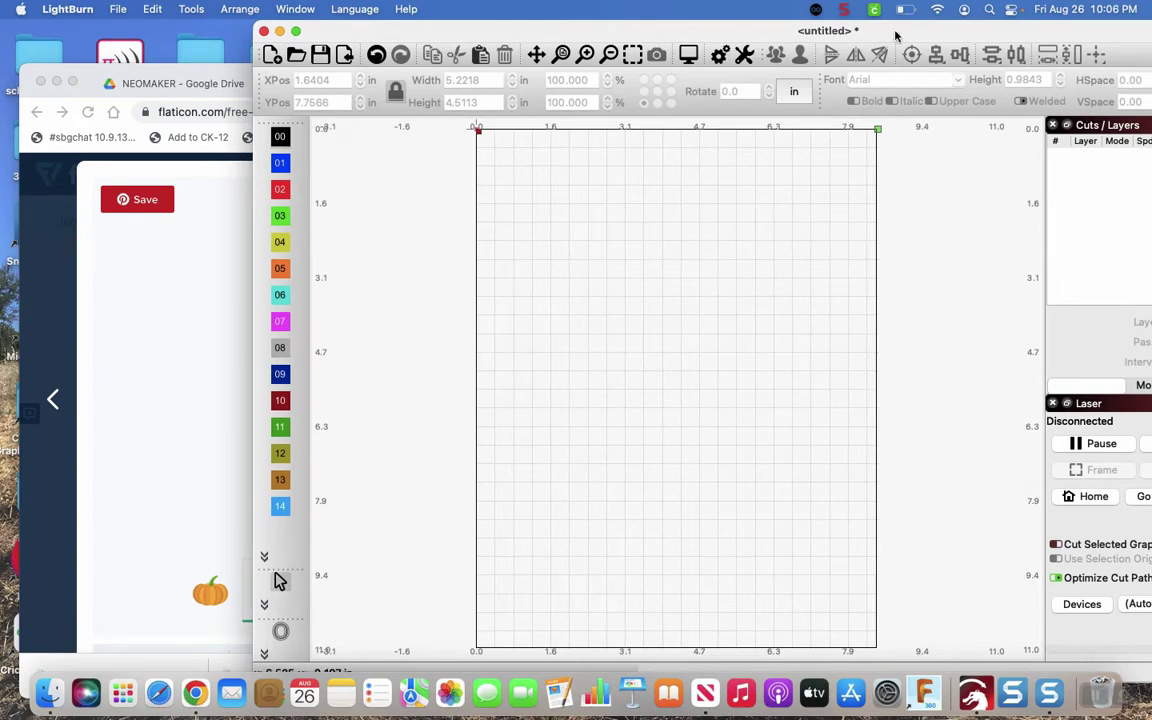
# Move the LightBurn window left so the full workspace and side panels show, and open File
pyautogui.moveTo(892, 33); pyautogui.dragTo(658, 31)
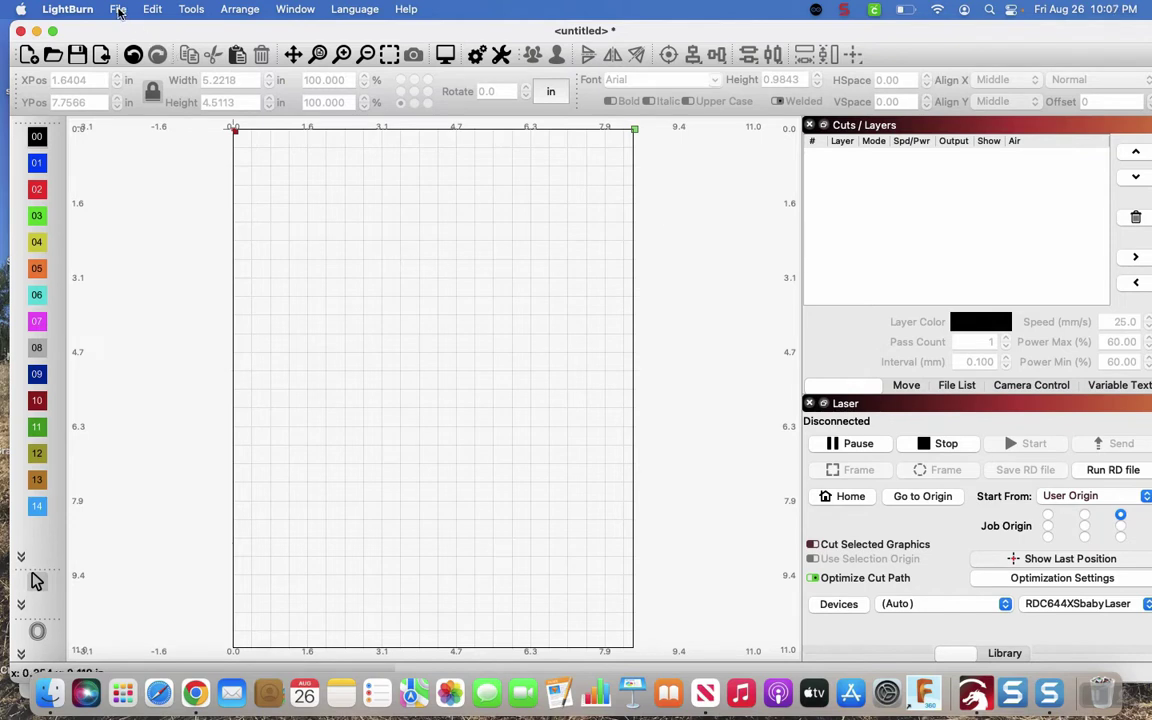
pyautogui.click(117, 9)
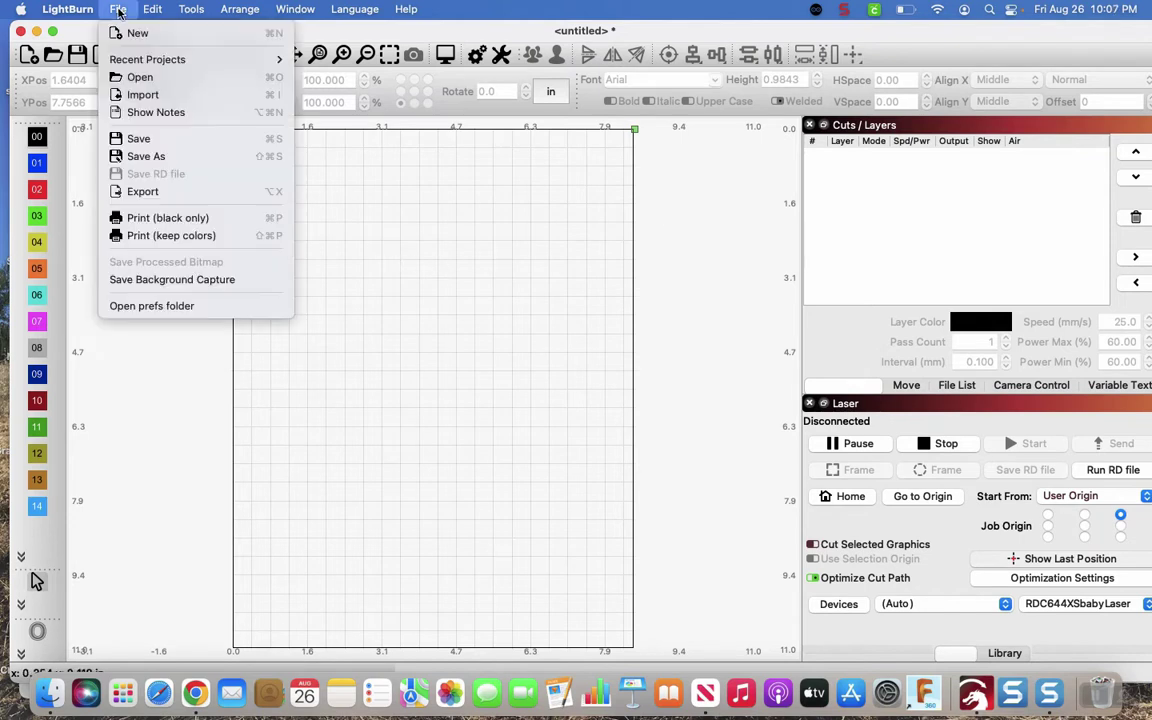
# Import pumpkin.png from the Downloads folder onto the LightBurn canvas
pyautogui.click(136, 95)
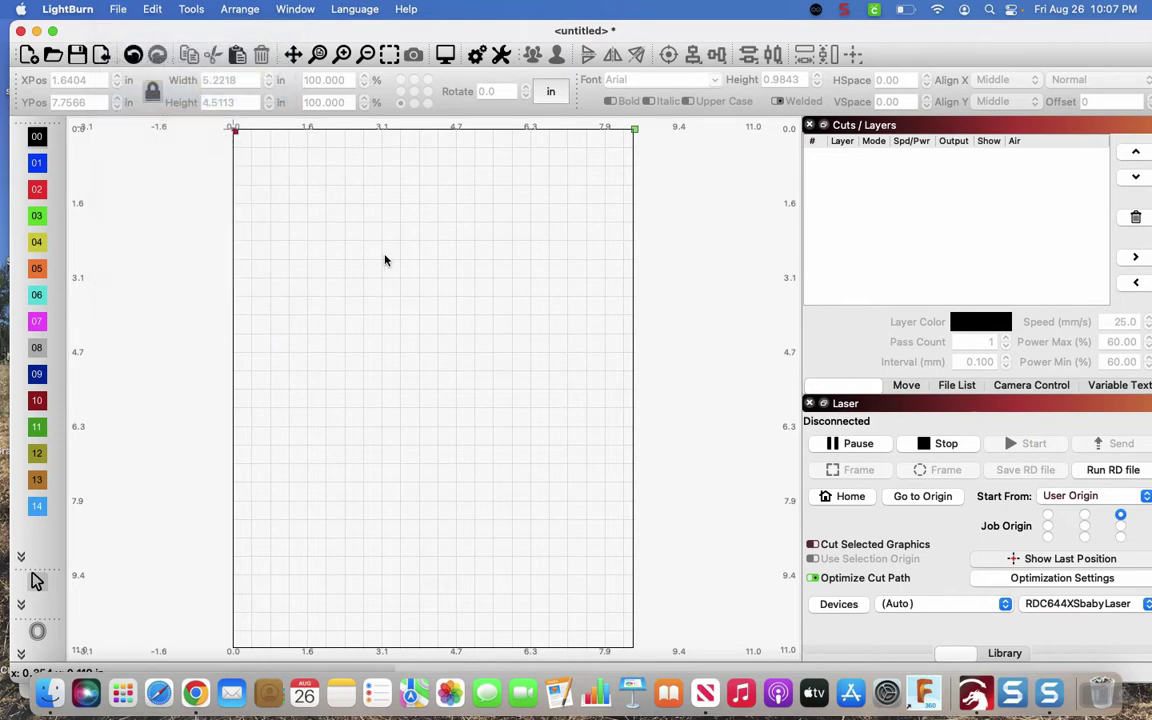
pyautogui.scroll(-5, 440, 292)
pyautogui.scroll(-5, 440, 292)
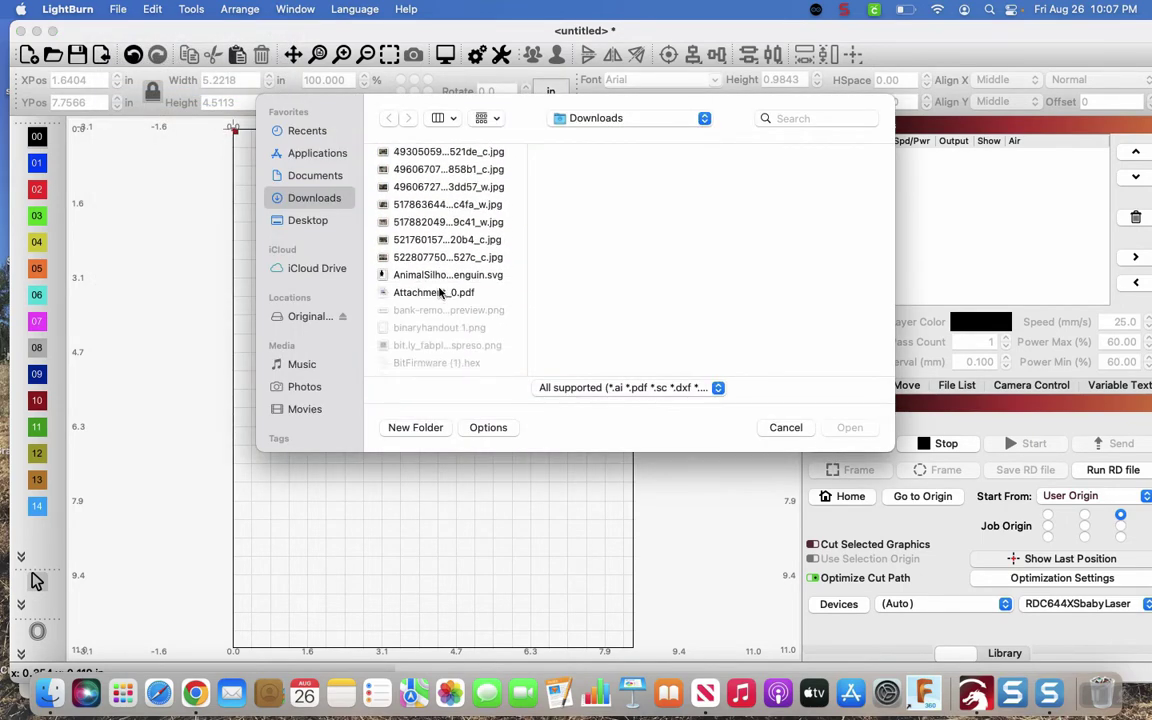
pyautogui.scroll(-5, 440, 292)
pyautogui.scroll(-5, 440, 292)
pyautogui.scroll(-5, 440, 292)
pyautogui.scroll(-5, 440, 292)
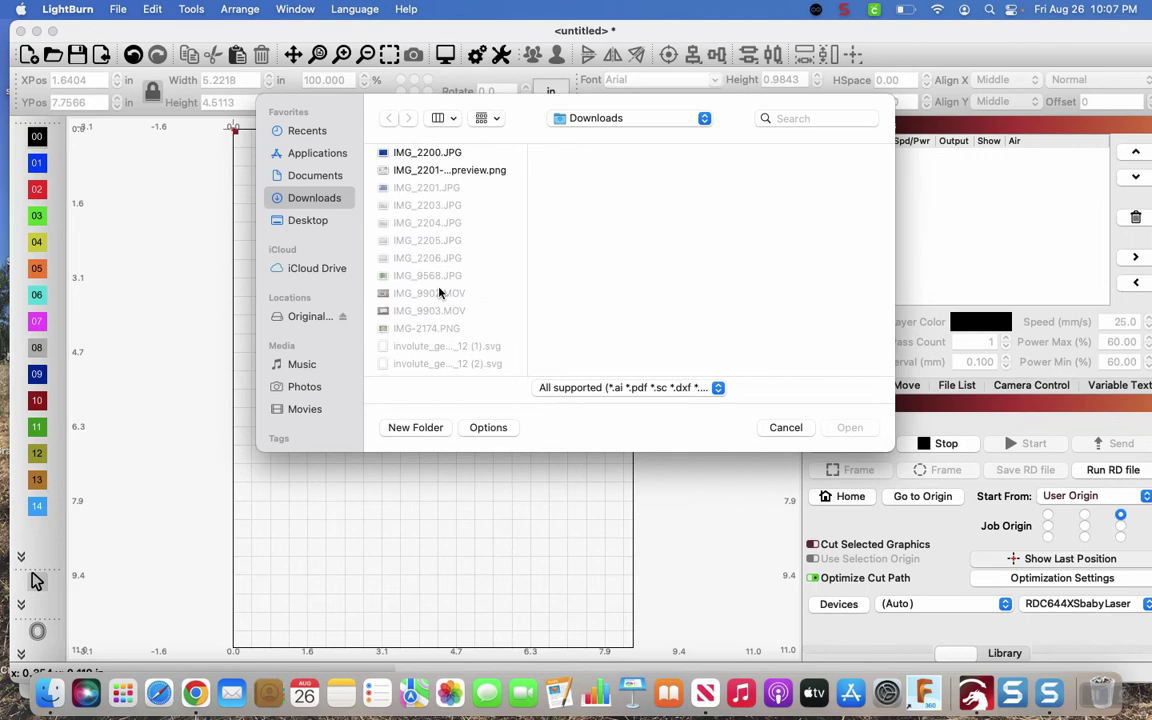
pyautogui.scroll(-5, 440, 292)
pyautogui.scroll(-5, 440, 292)
pyautogui.scroll(-5, 440, 292)
pyautogui.scroll(-5, 440, 292)
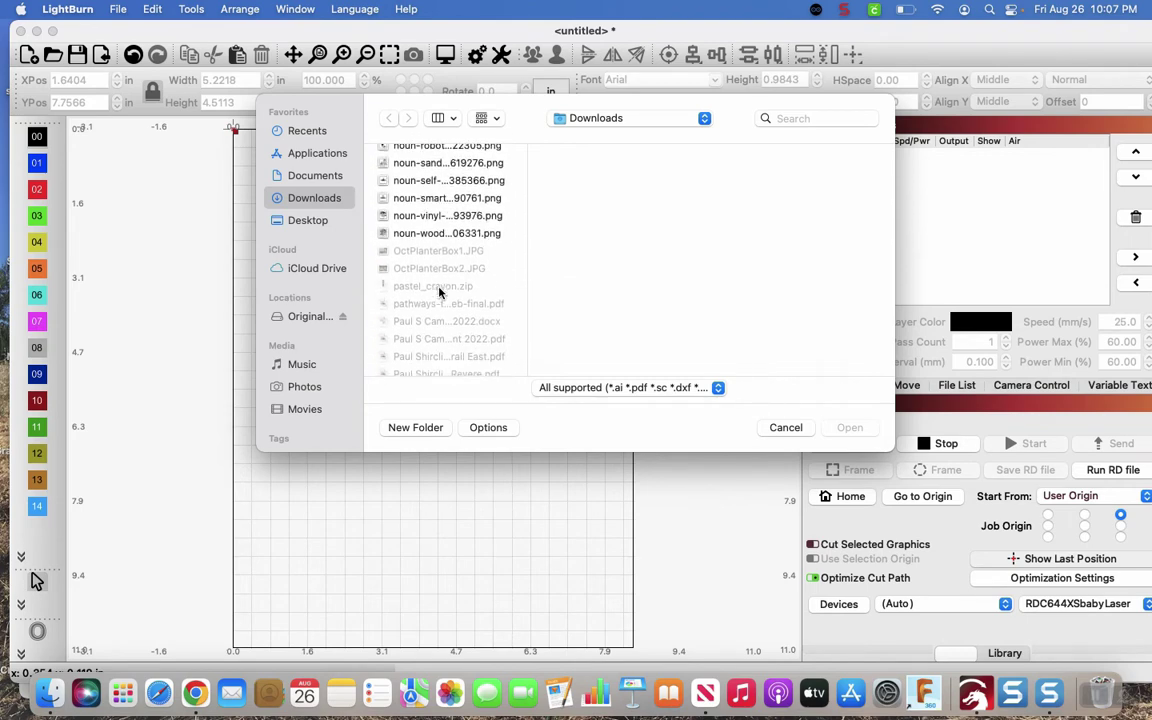
pyautogui.scroll(-5, 440, 292)
pyautogui.scroll(-5, 440, 292)
pyautogui.scroll(-5, 440, 292)
pyautogui.scroll(-5, 440, 292)
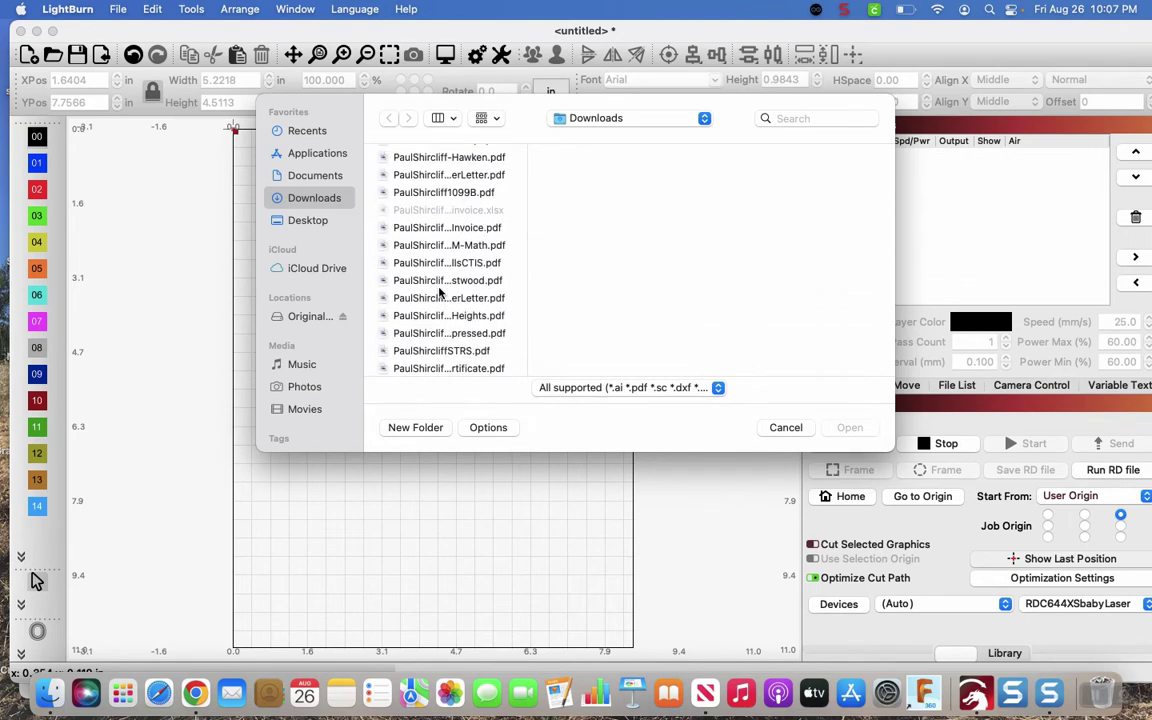
pyautogui.scroll(-5, 440, 292)
pyautogui.scroll(-5, 440, 292)
pyautogui.scroll(-3, 440, 291)
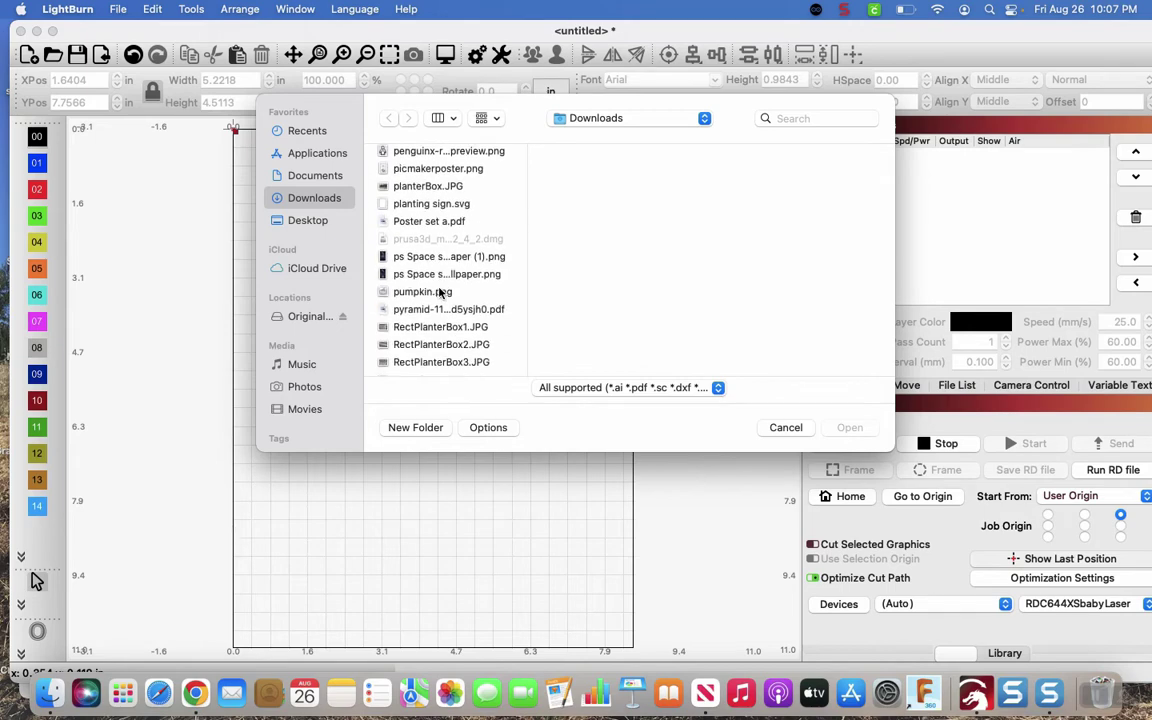
pyautogui.scroll(-1, 430, 272)
pyautogui.click(420, 270)
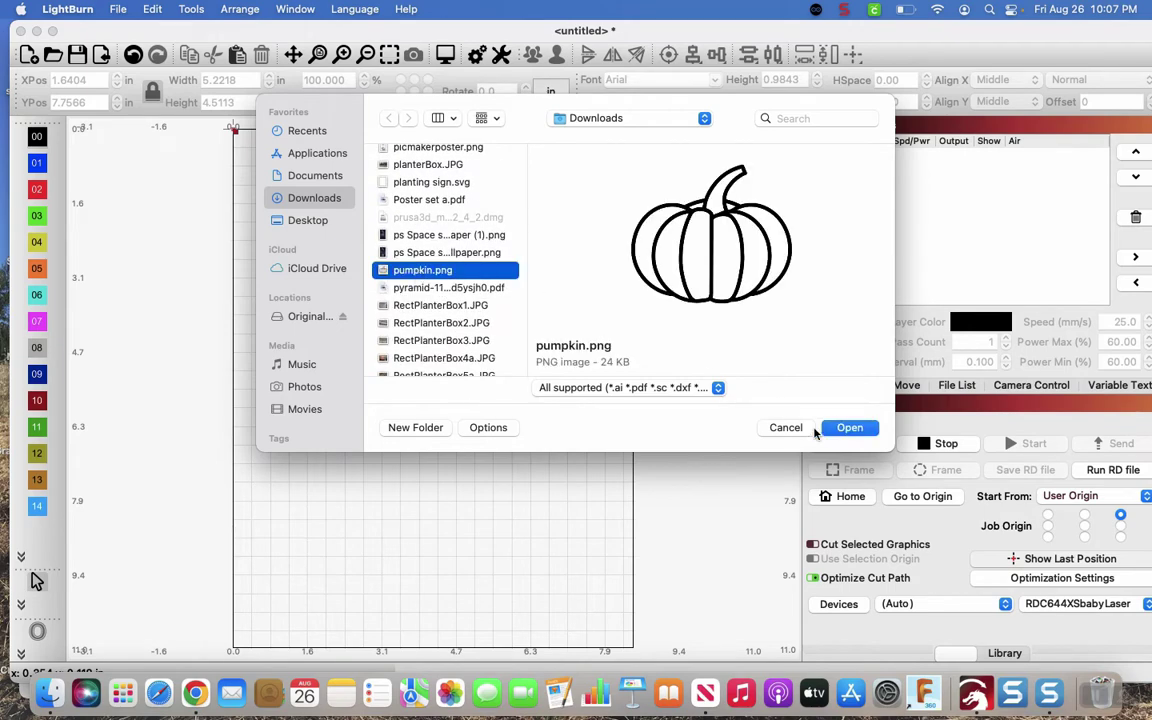
pyautogui.click(849, 427)
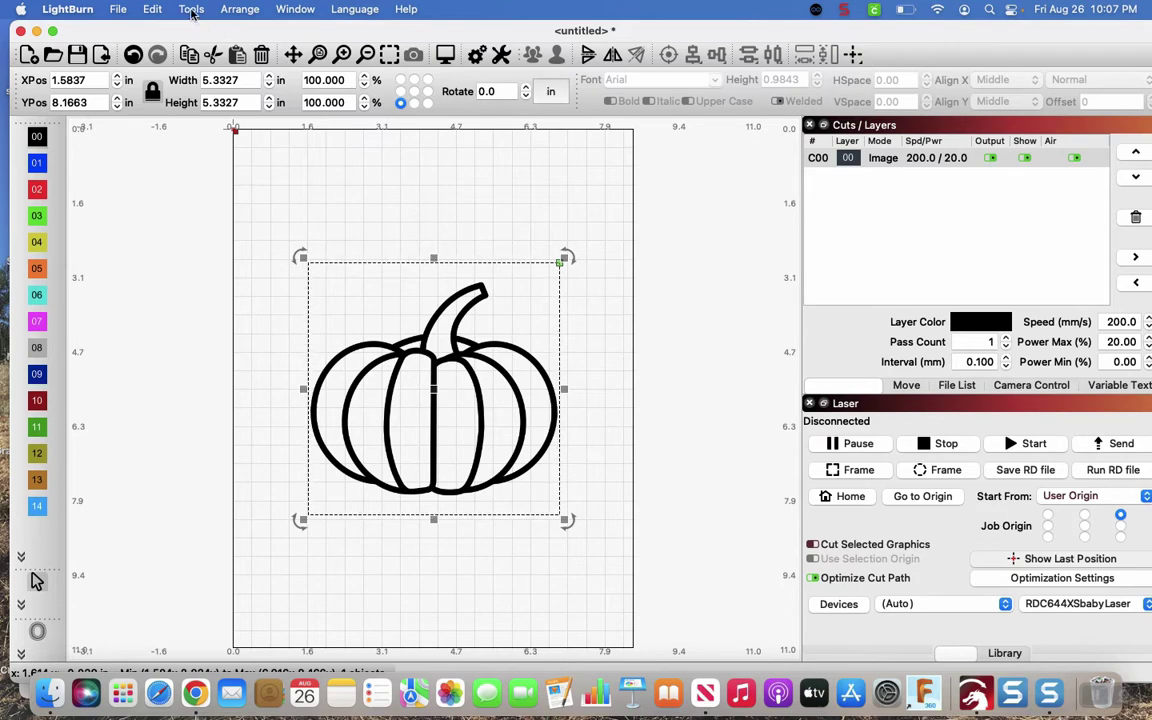
# Trace the pumpkin image into vector outlines with the default trace settings, then deselect
pyautogui.click(189, 9)
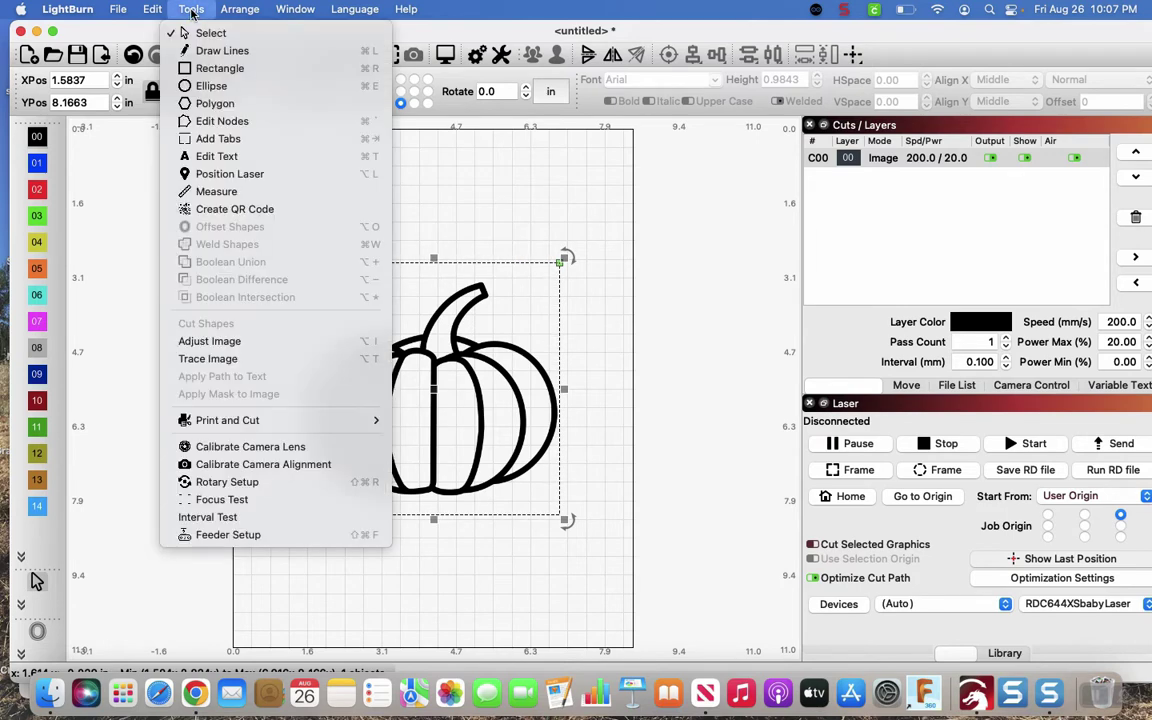
pyautogui.click(213, 360)
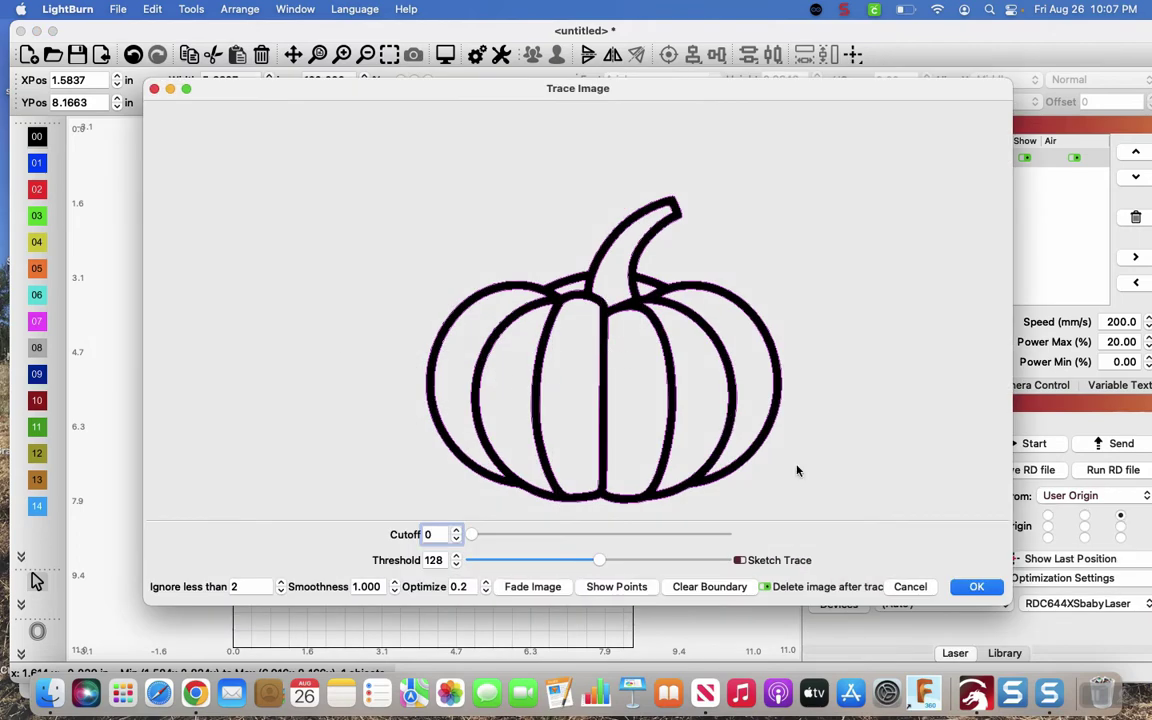
pyautogui.click(970, 591)
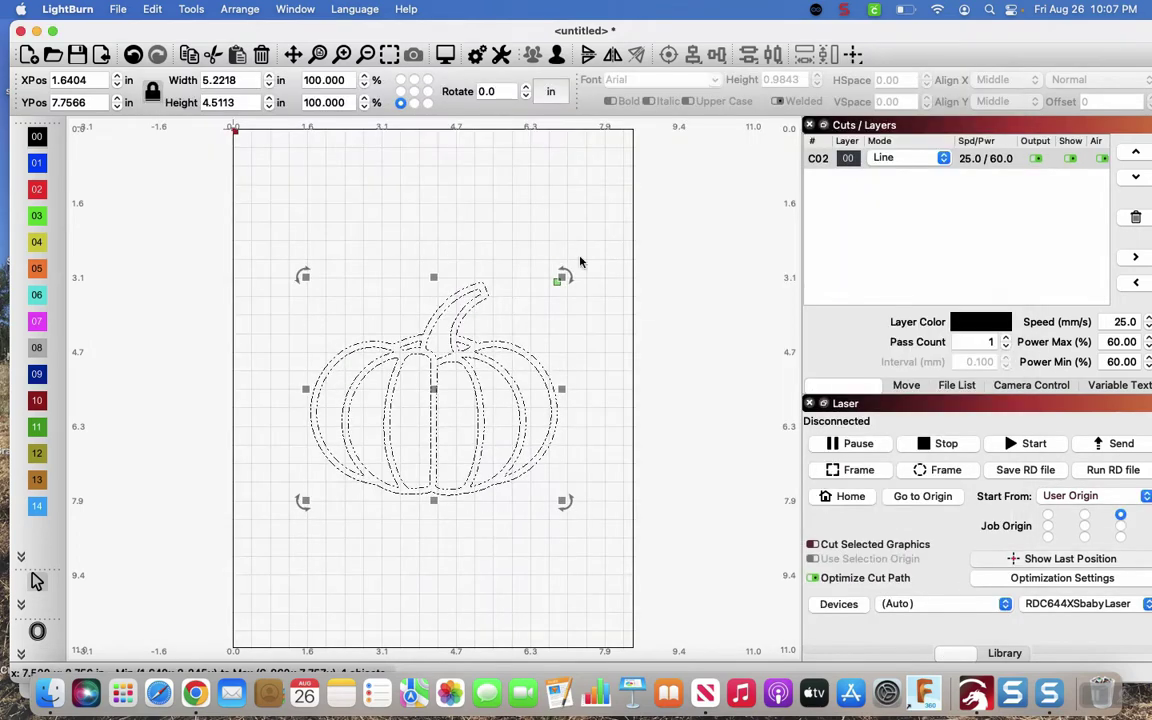
pyautogui.click(509, 208)
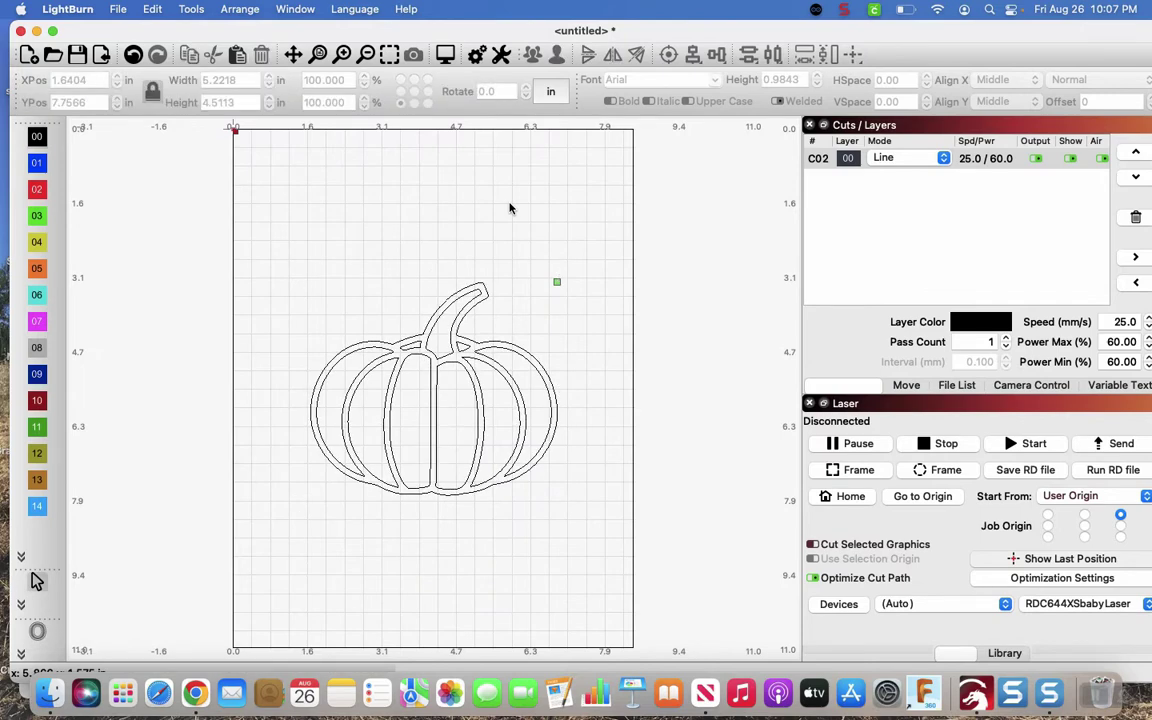
# Export the traced outlines to the Desktop as pumpkin1.svg, replacing the existing file
pyautogui.click(116, 12)
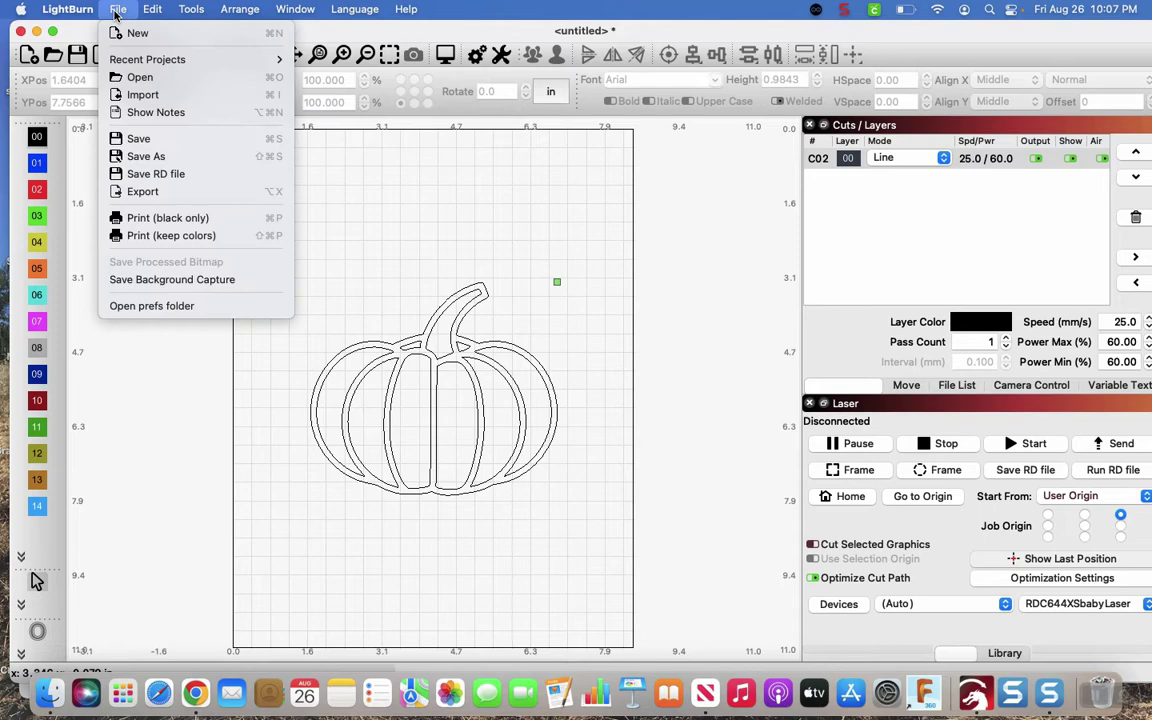
pyautogui.click(134, 192)
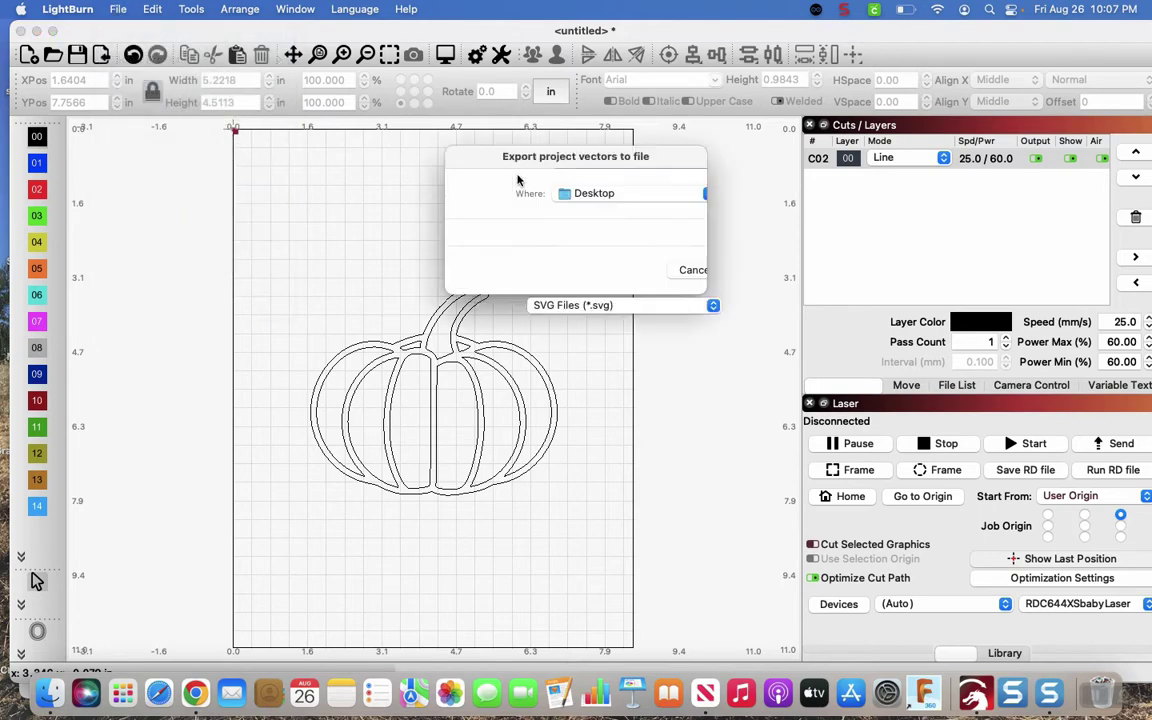
pyautogui.write('pumpkin1')
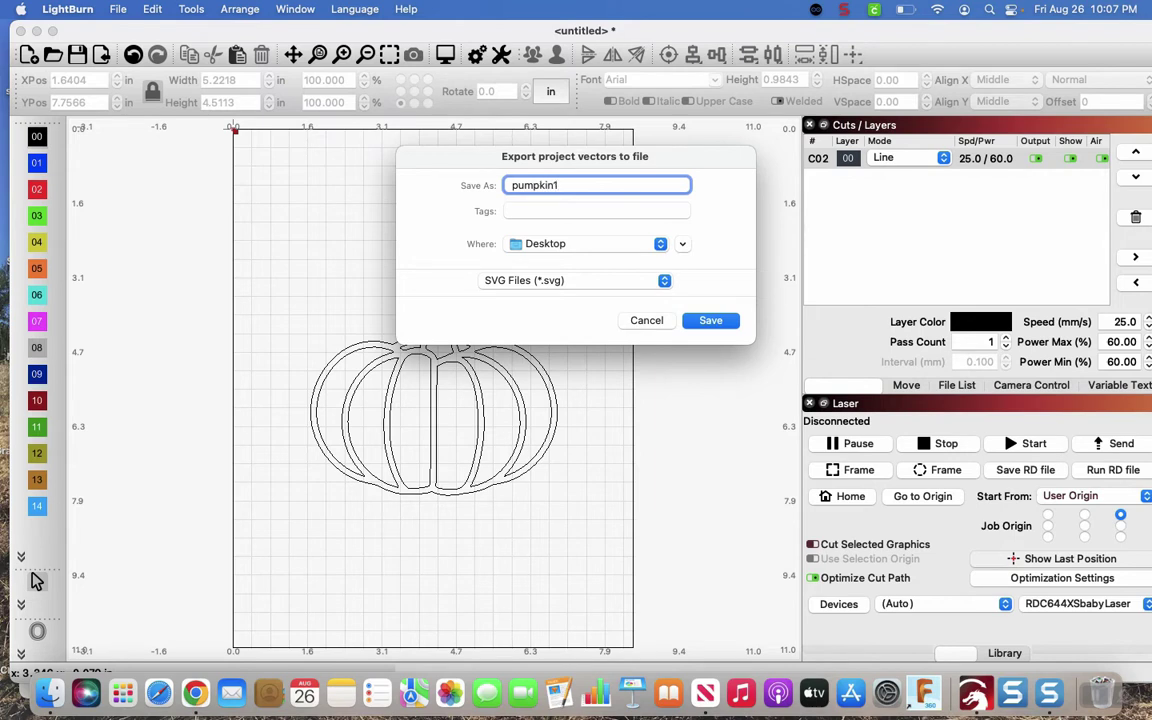
pyautogui.click(708, 320)
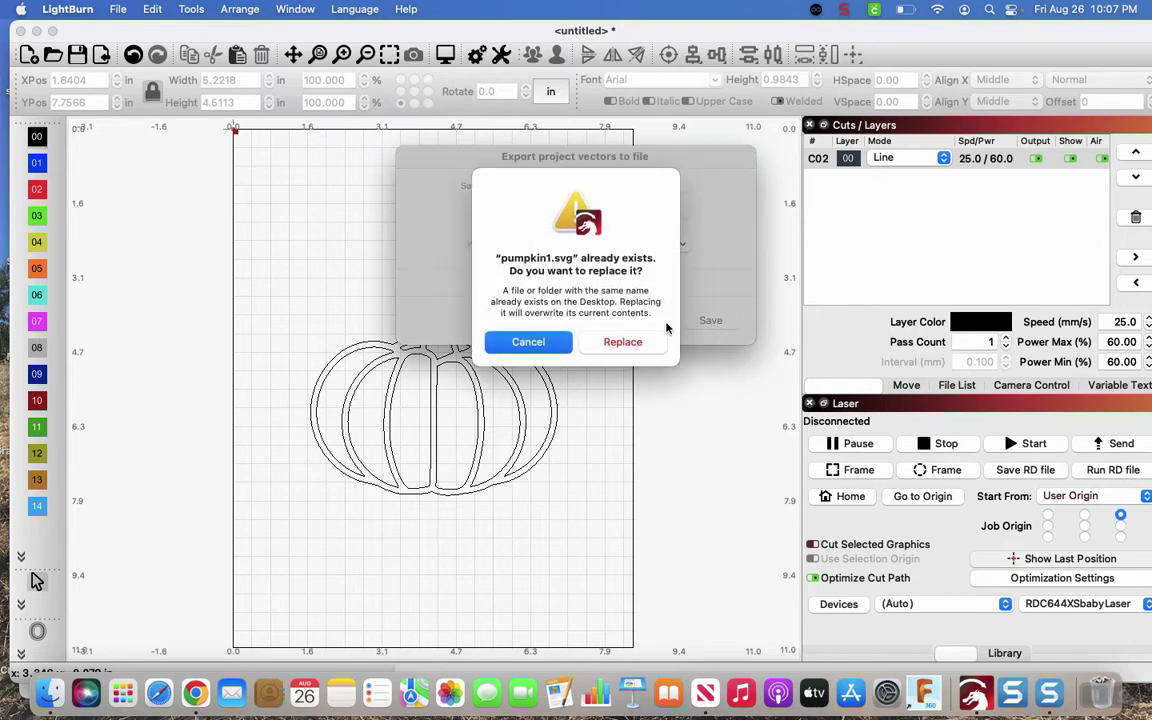
pyautogui.click(622, 342)
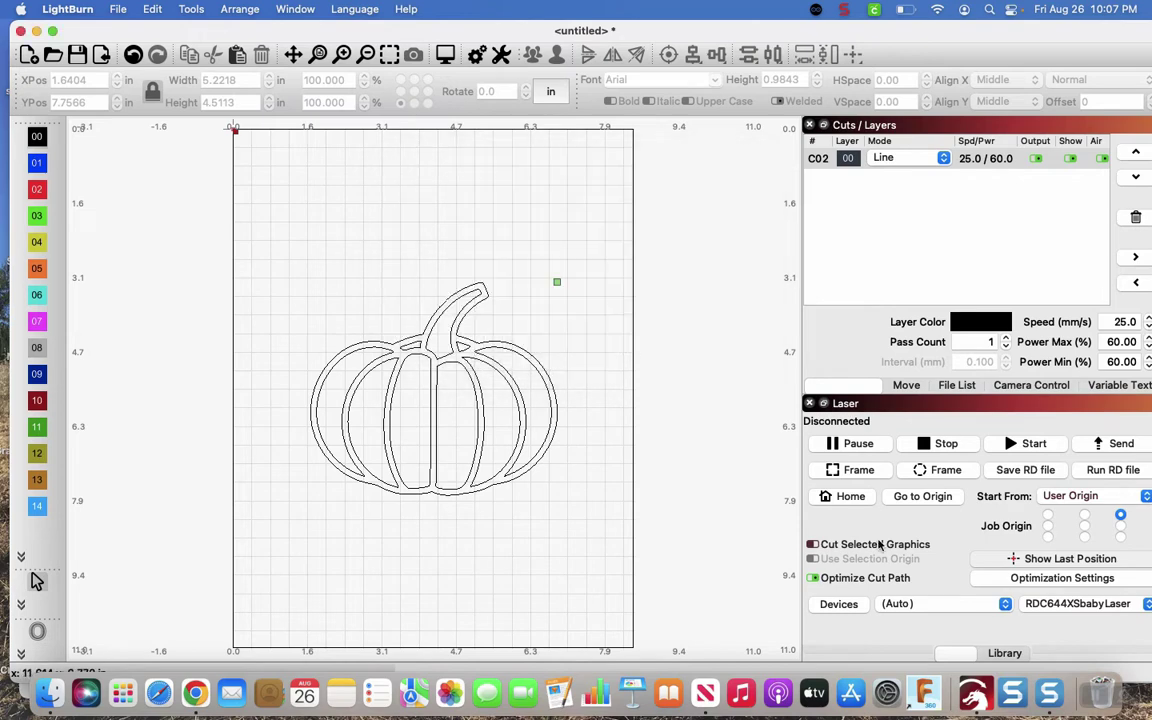
# Return to the Tinkercad design and open the Import shape file picker
pyautogui.click(196, 694)
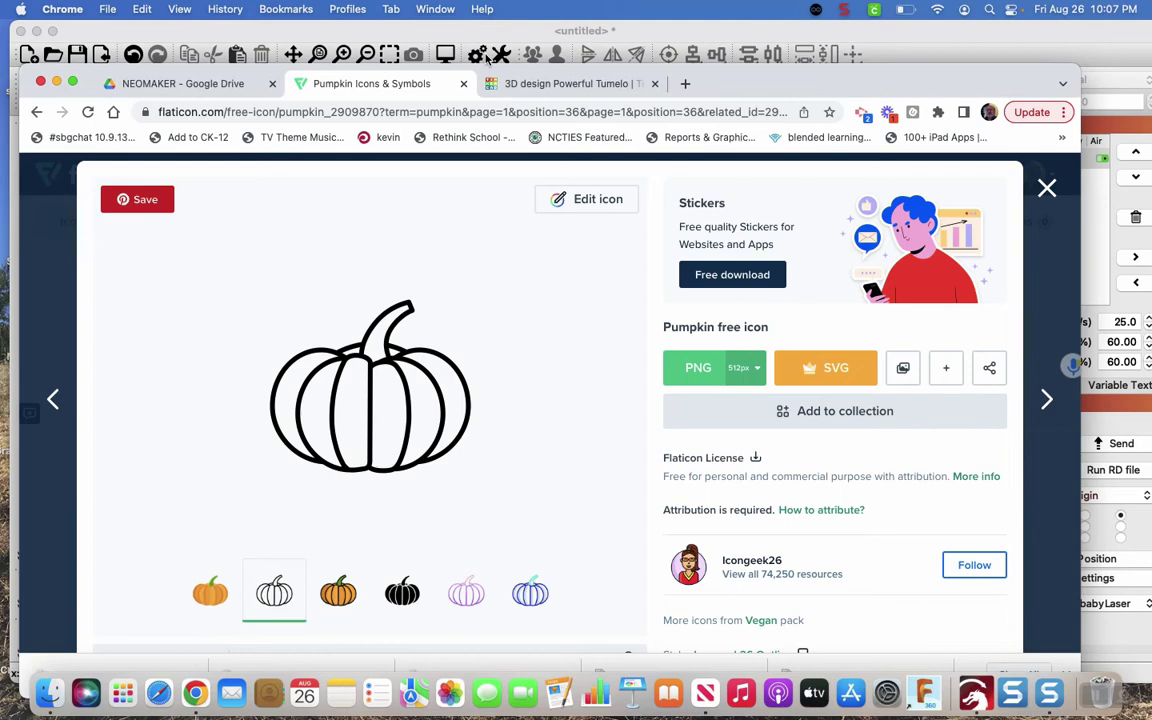
pyautogui.click(532, 86)
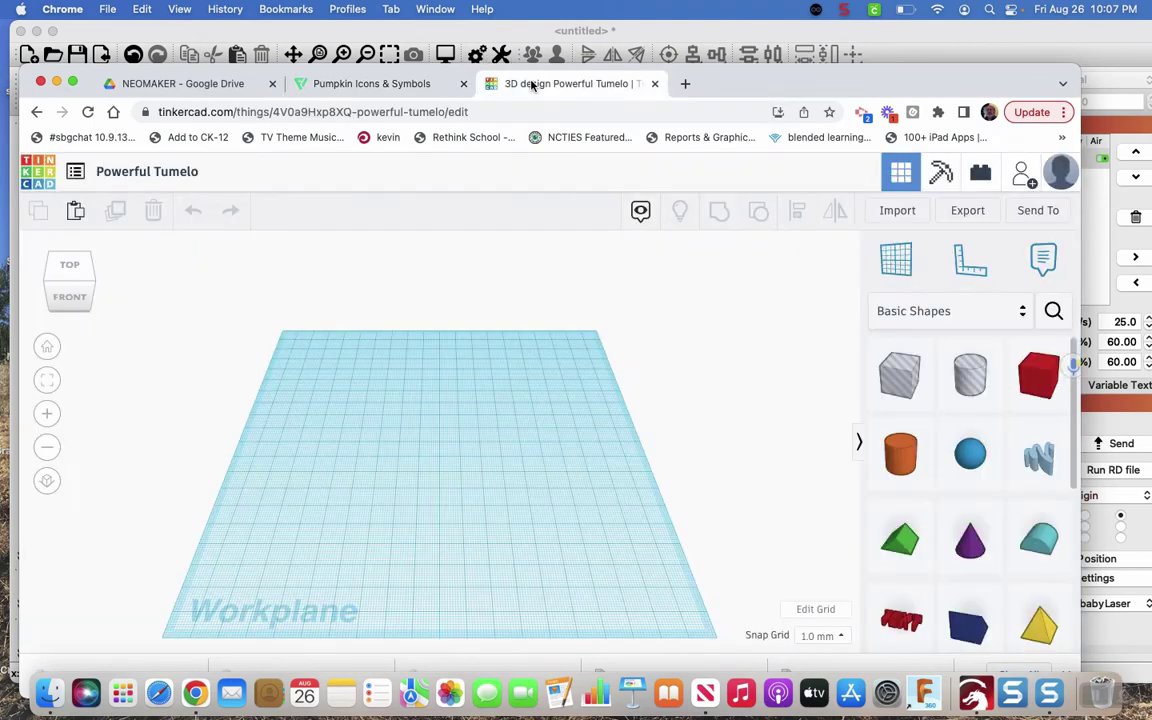
pyautogui.click(897, 211)
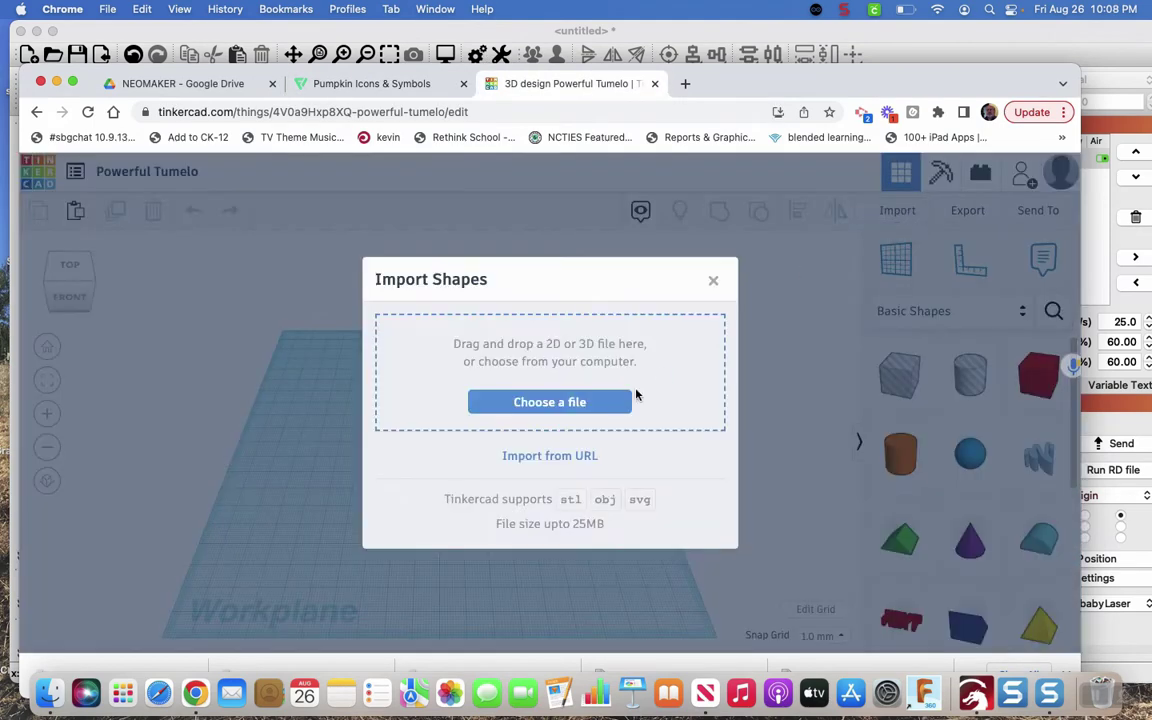
pyautogui.click(582, 404)
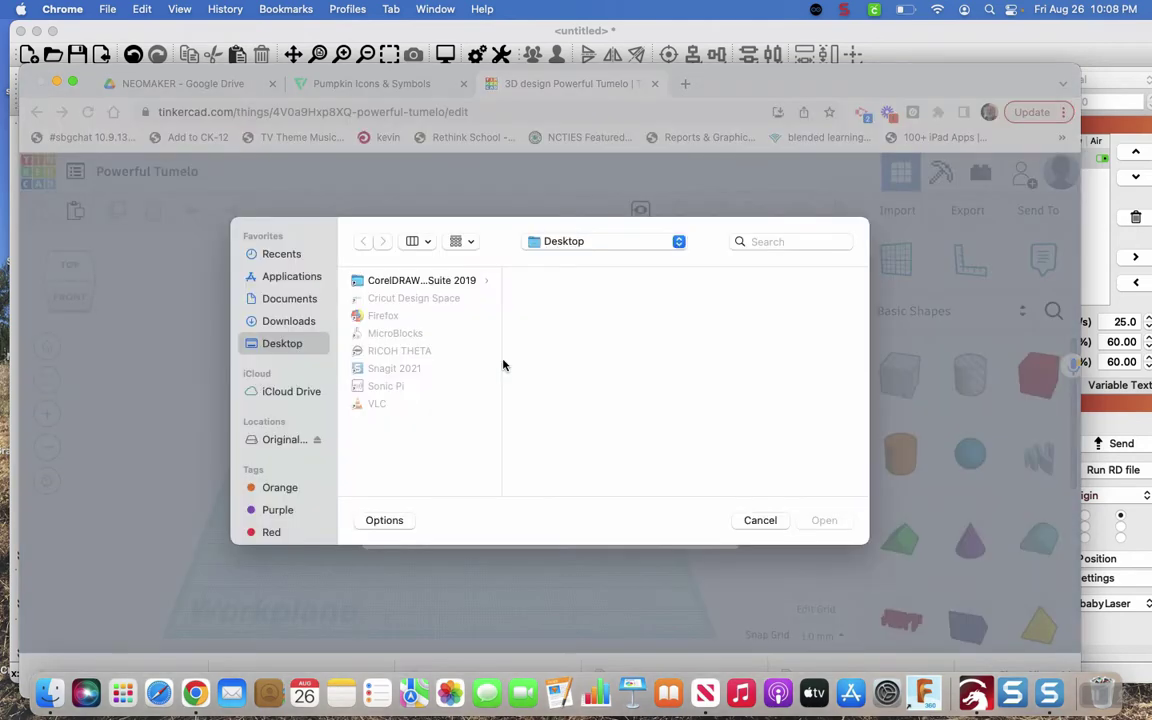
# Choose pumpkin1.svg from the Desktop and import it onto the workplane
pyautogui.scroll(-5, 388, 380)
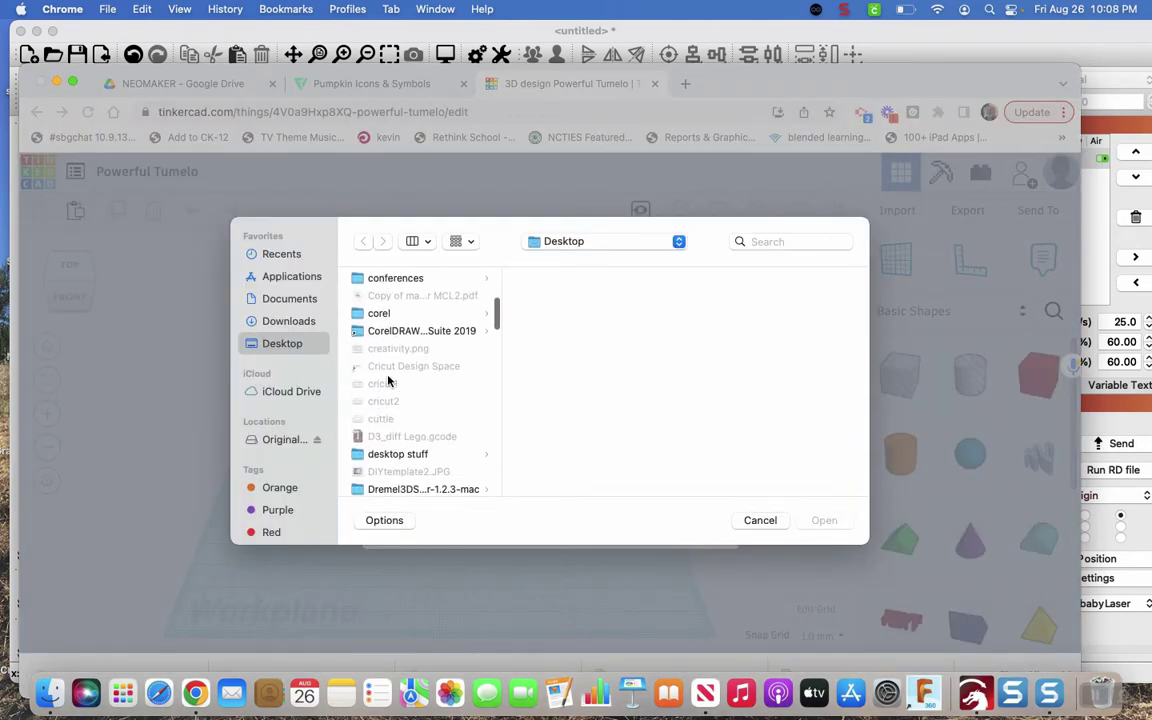
pyautogui.scroll(-4, 388, 380)
pyautogui.scroll(-10, 388, 380)
pyautogui.scroll(-3, 388, 380)
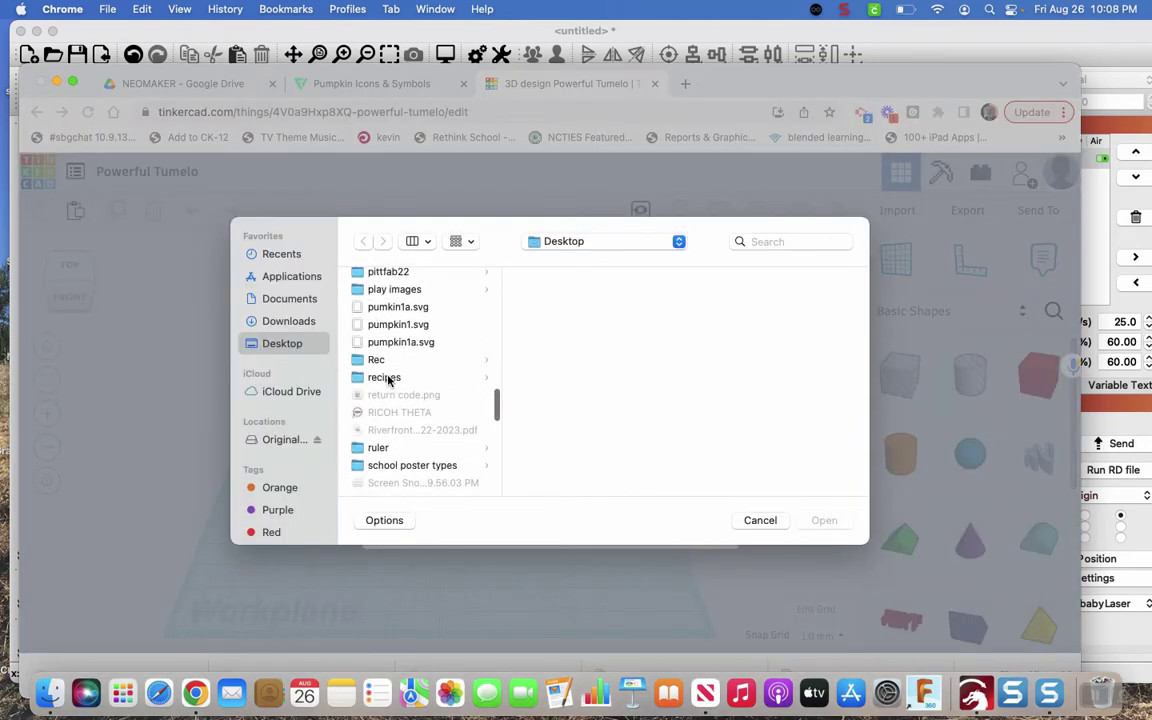
pyautogui.click(395, 324)
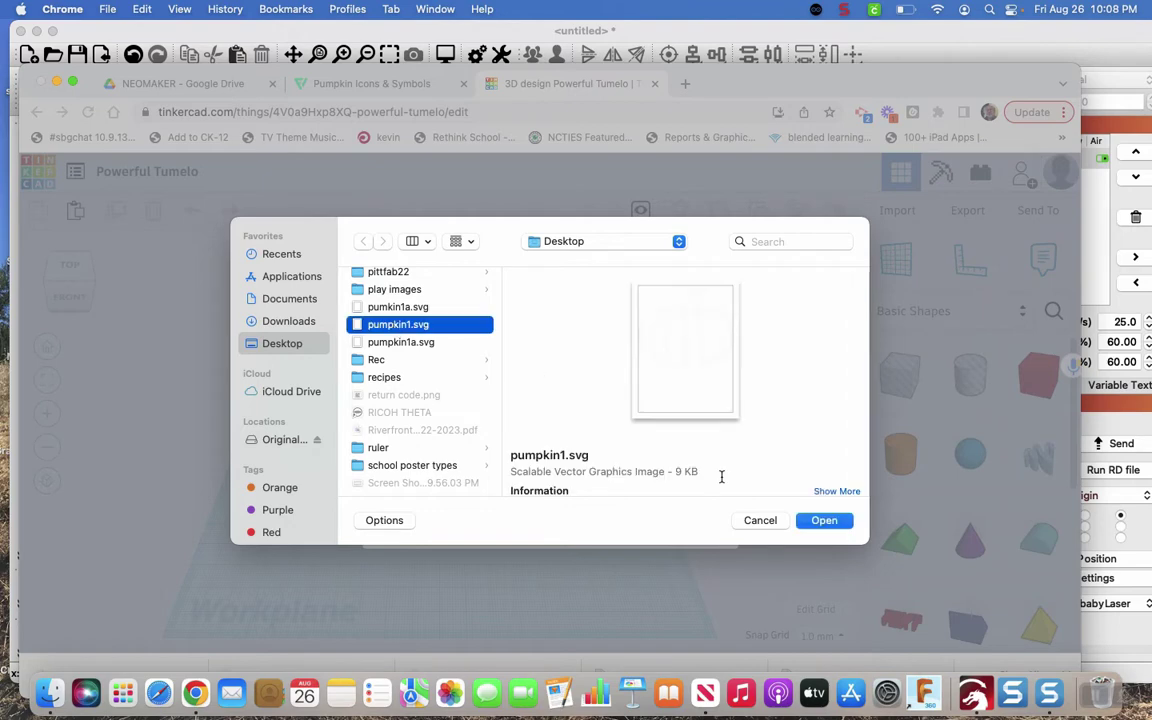
pyautogui.click(818, 522)
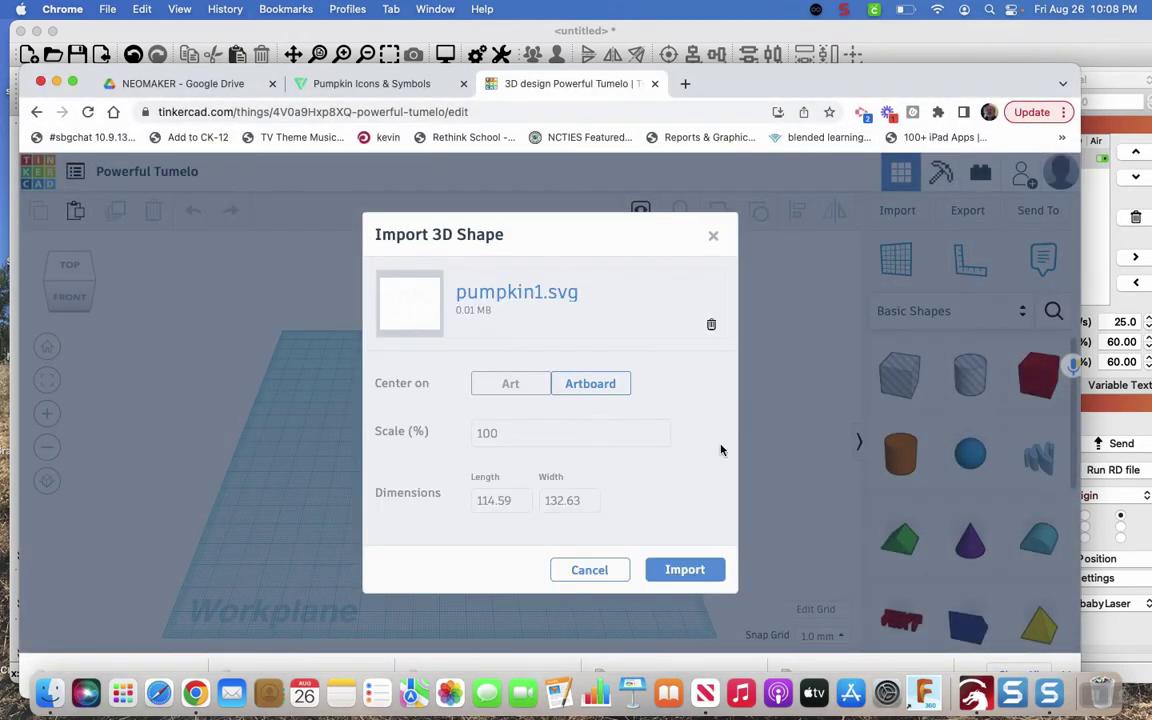
pyautogui.click(685, 572)
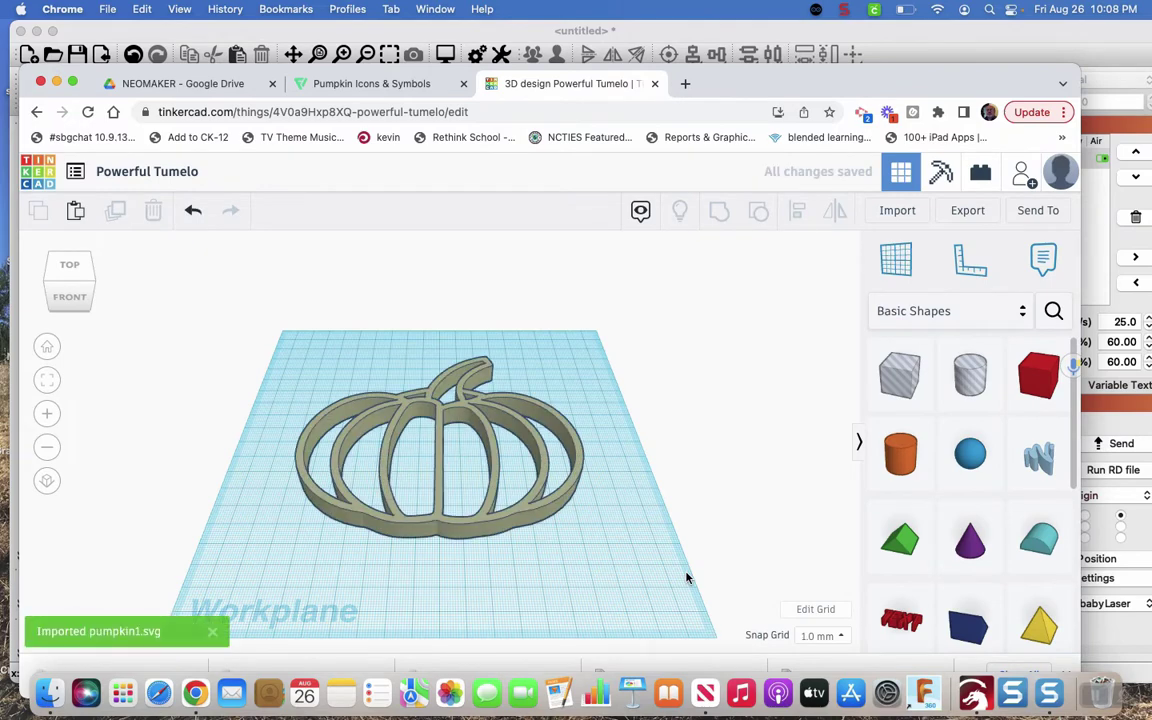
# Select the imported pumpkin, collapse its Shape panel, and switch back to LightBurn
pyautogui.click(438, 384)
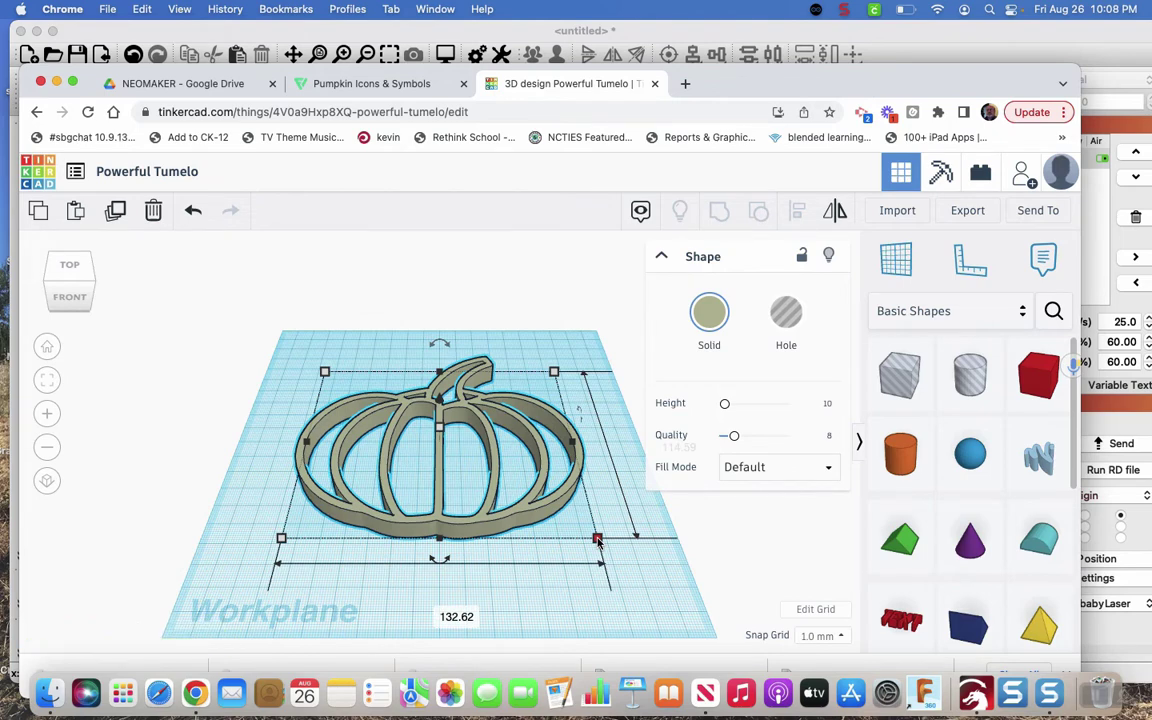
pyautogui.click(661, 256)
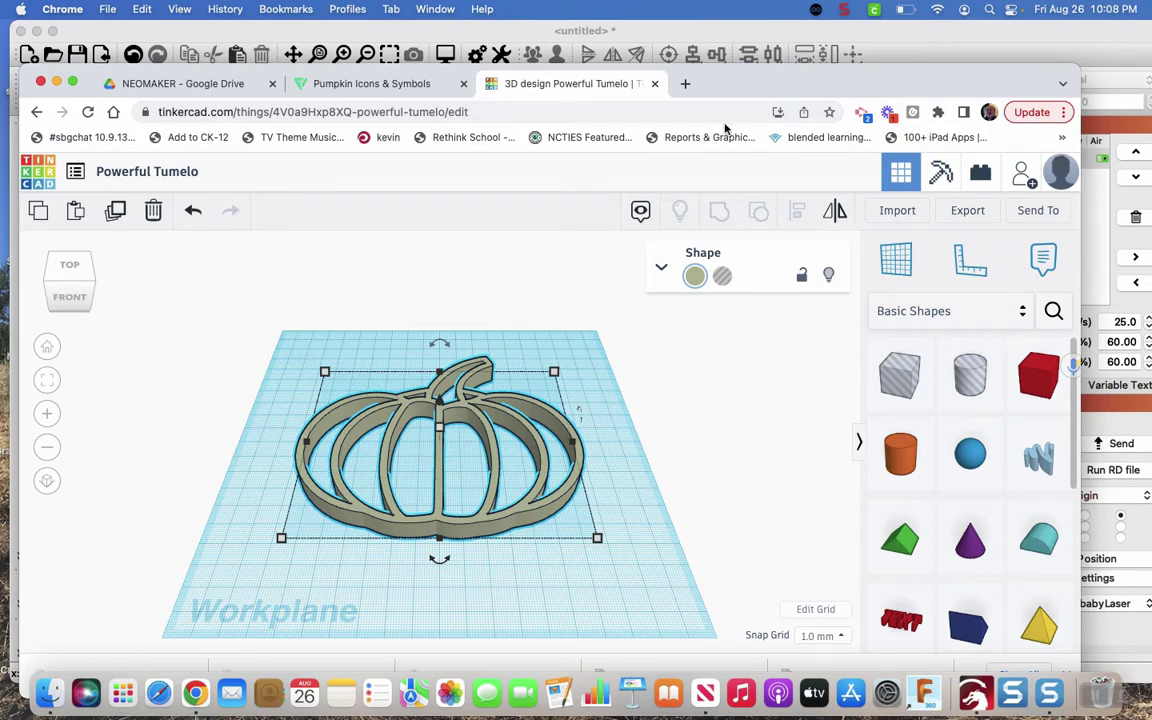
pyautogui.click(904, 37)
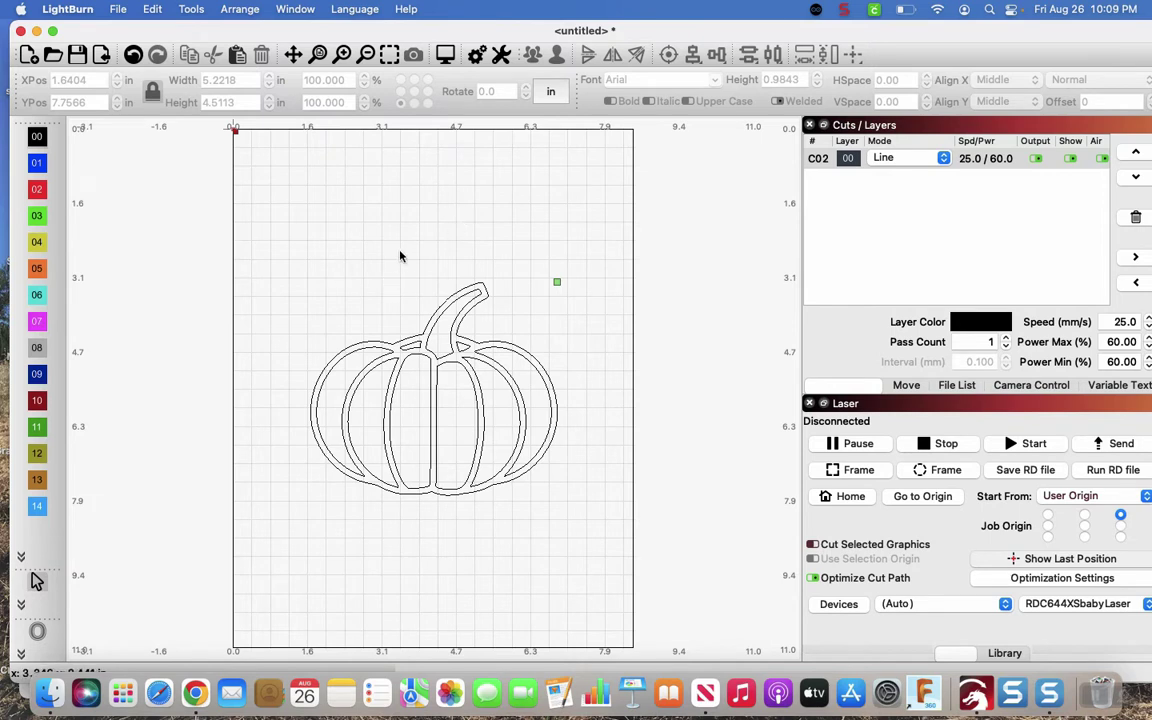
# Ungroup the pumpkin outline and delete the small stem-joint piece
pyautogui.moveTo(318, 258); pyautogui.dragTo(571, 514)
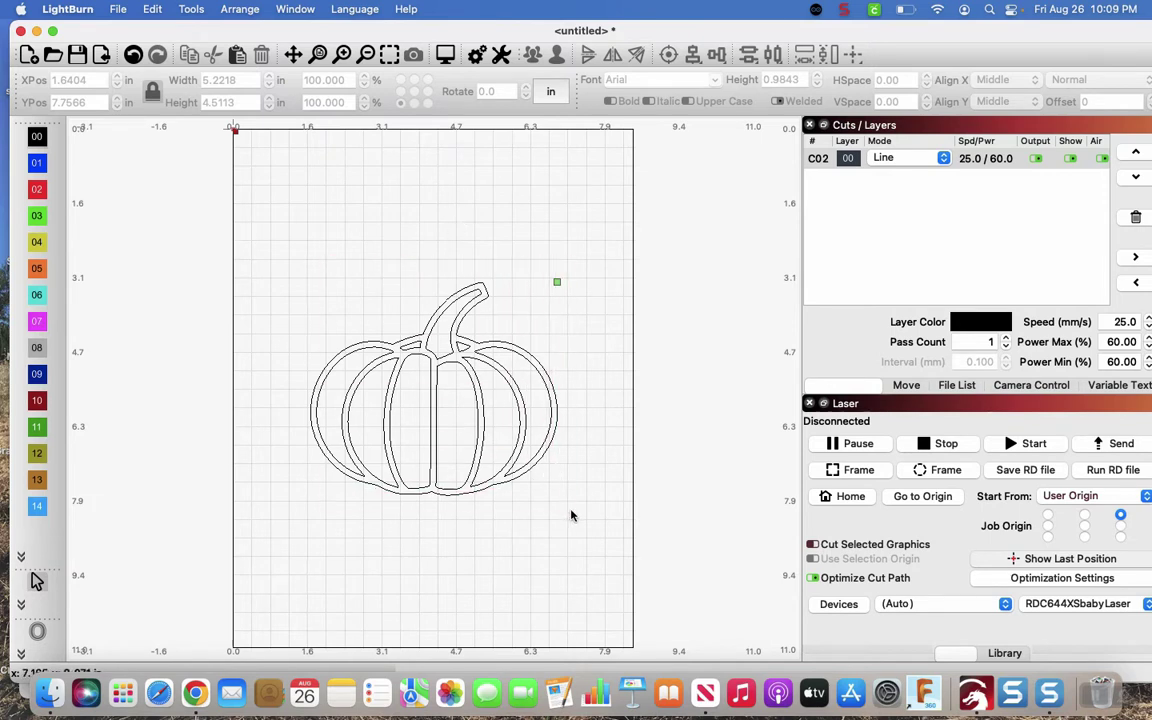
pyautogui.click(456, 327)
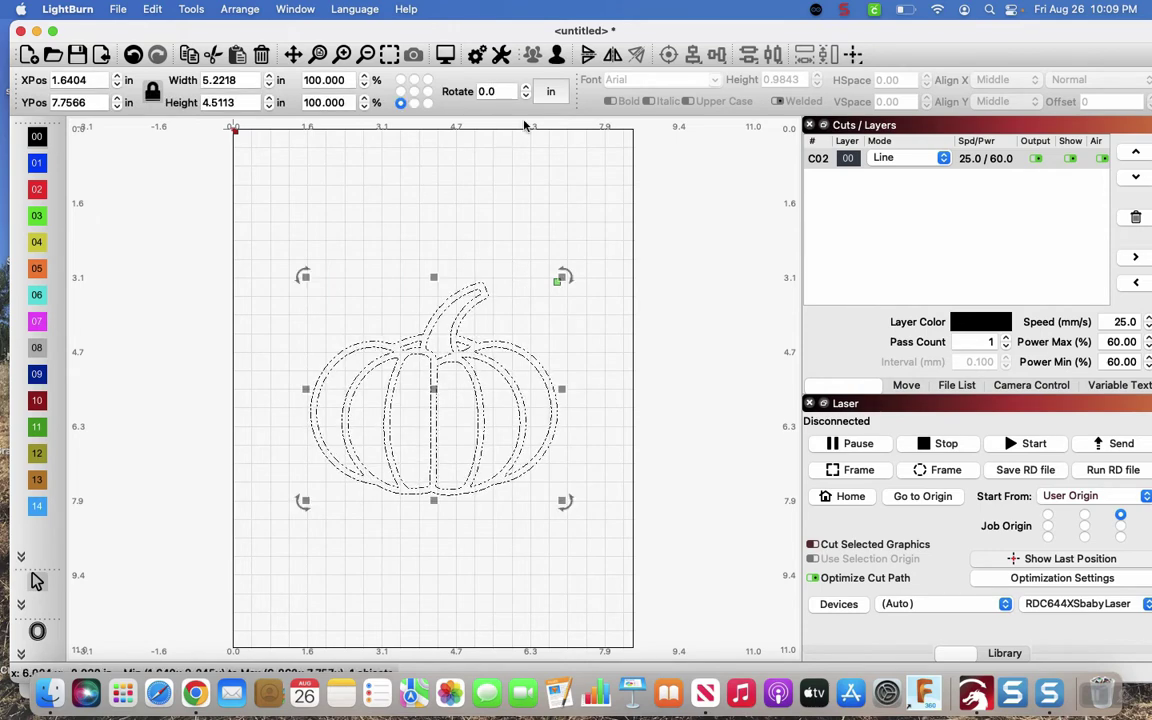
pyautogui.click(557, 55)
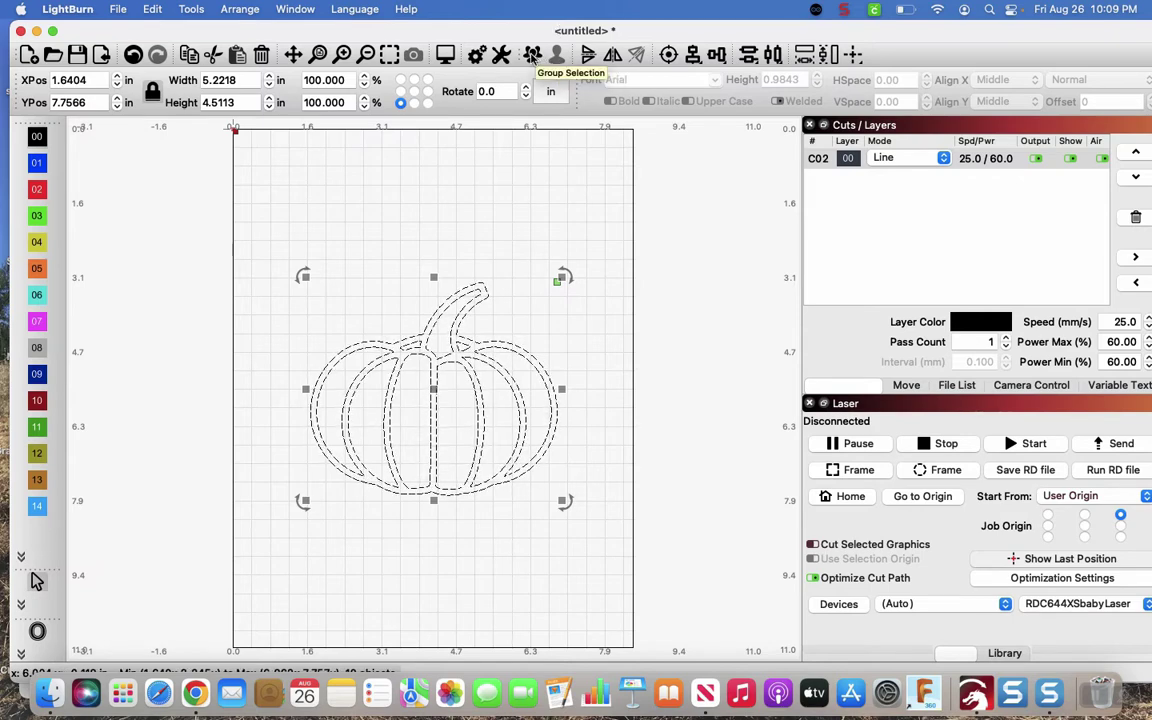
pyautogui.click(545, 197)
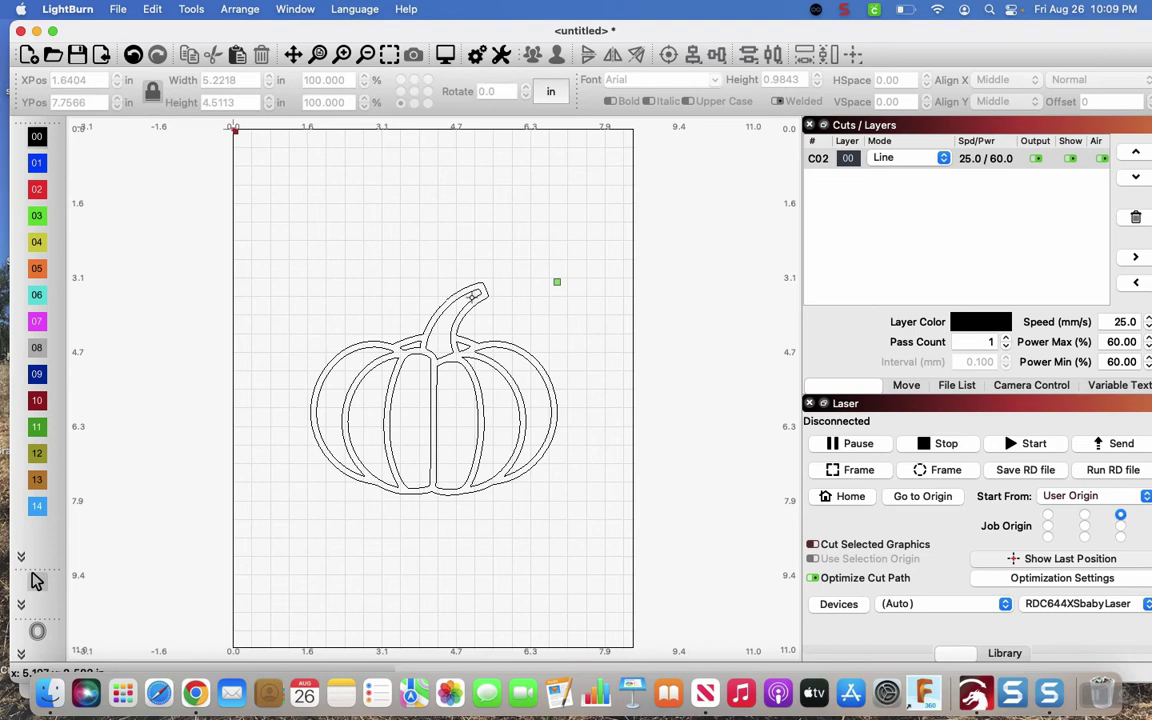
pyautogui.click(465, 301)
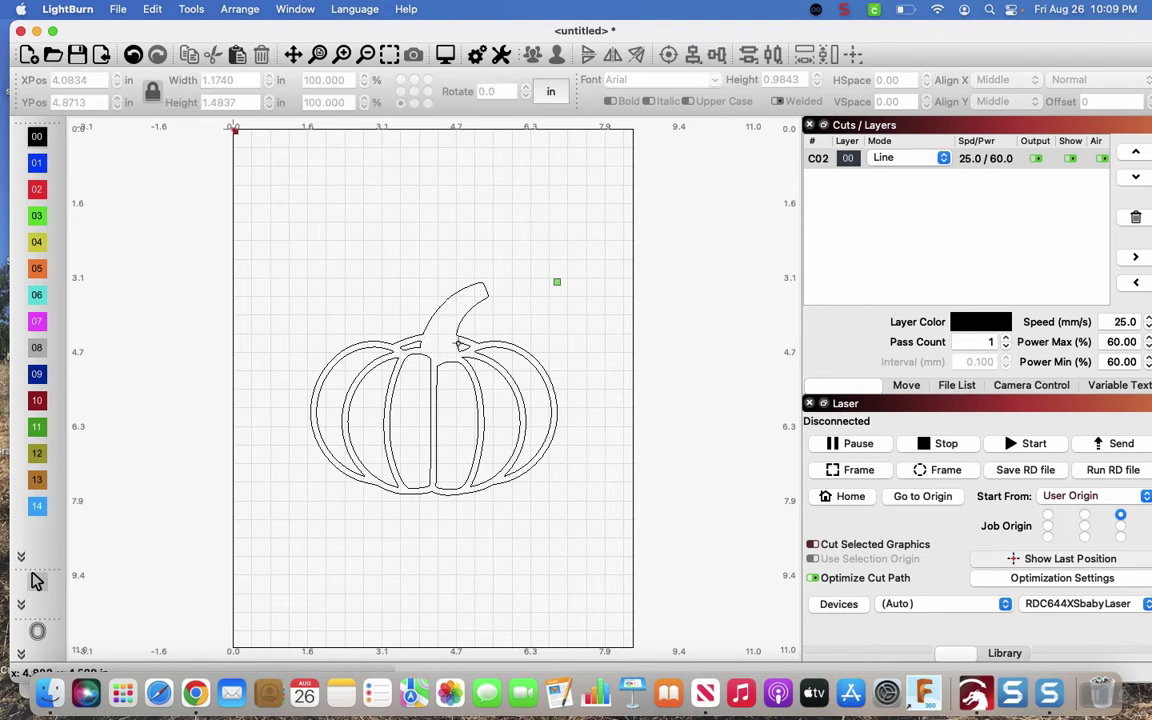
pyautogui.click(460, 345)
pyautogui.press('Delete')
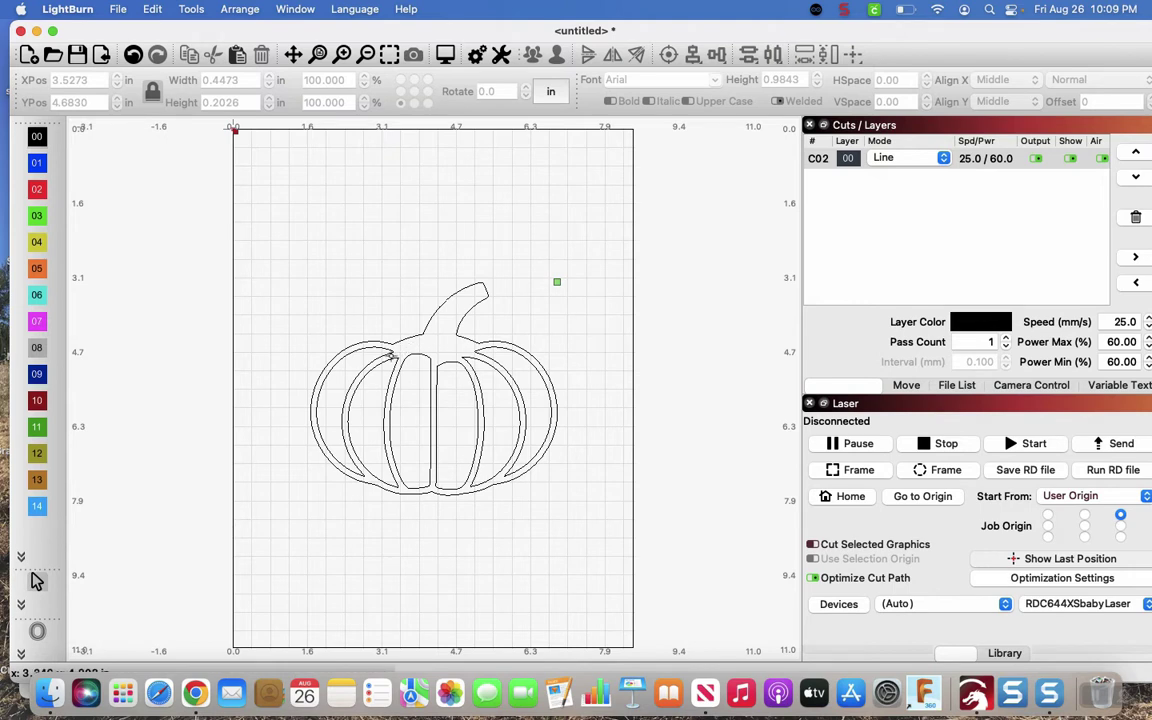
# Delete the left lobe, inner-left, middle and both right crescent rib lines
pyautogui.click(387, 355)
pyautogui.press('Delete')
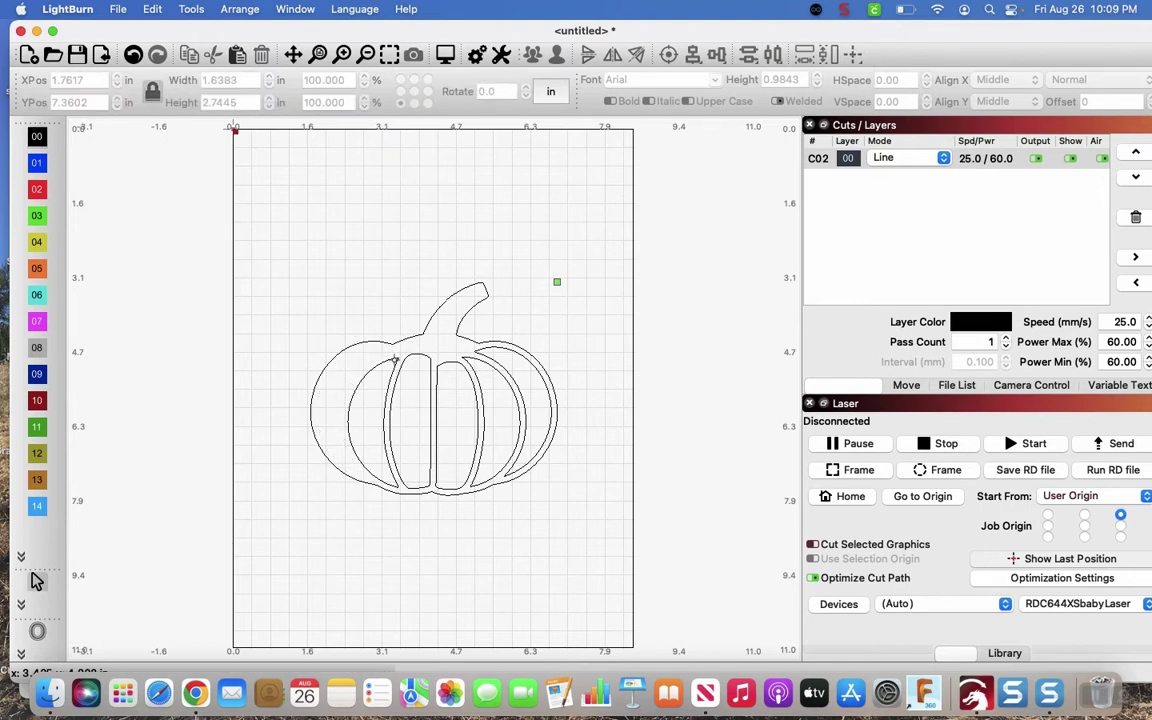
pyautogui.click(395, 360)
pyautogui.click(403, 366)
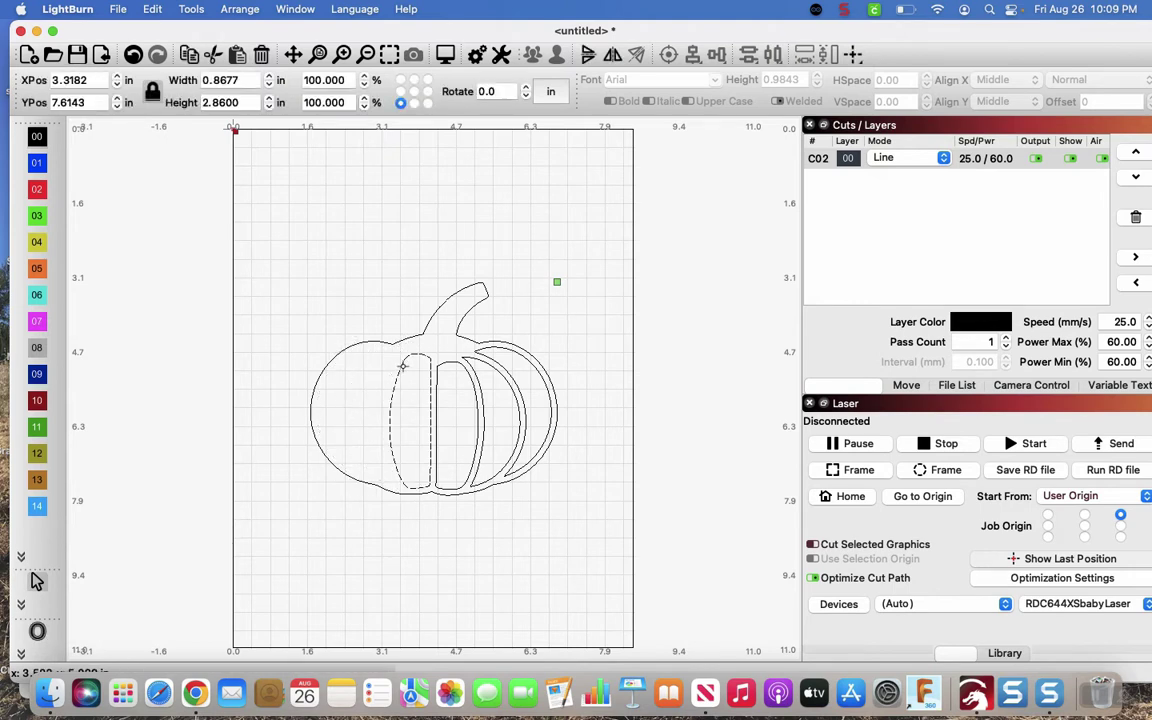
pyautogui.press('Delete')
pyautogui.click(437, 364)
pyautogui.press('Delete')
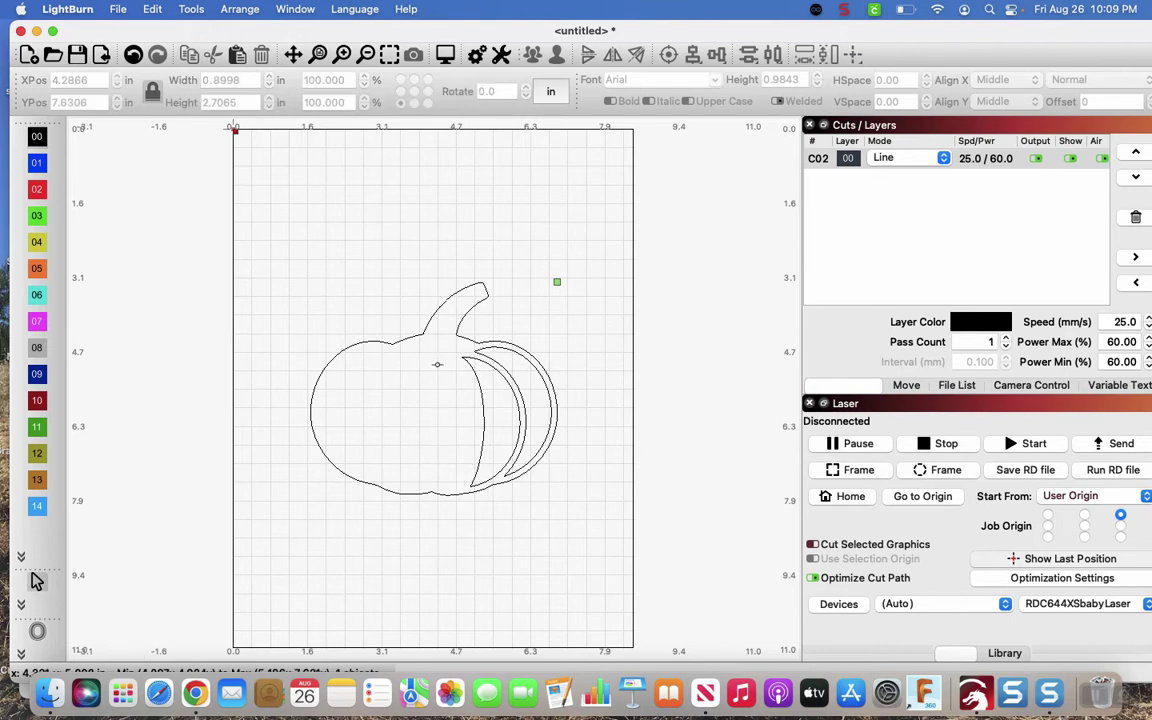
pyautogui.click(466, 372)
pyautogui.press('Delete')
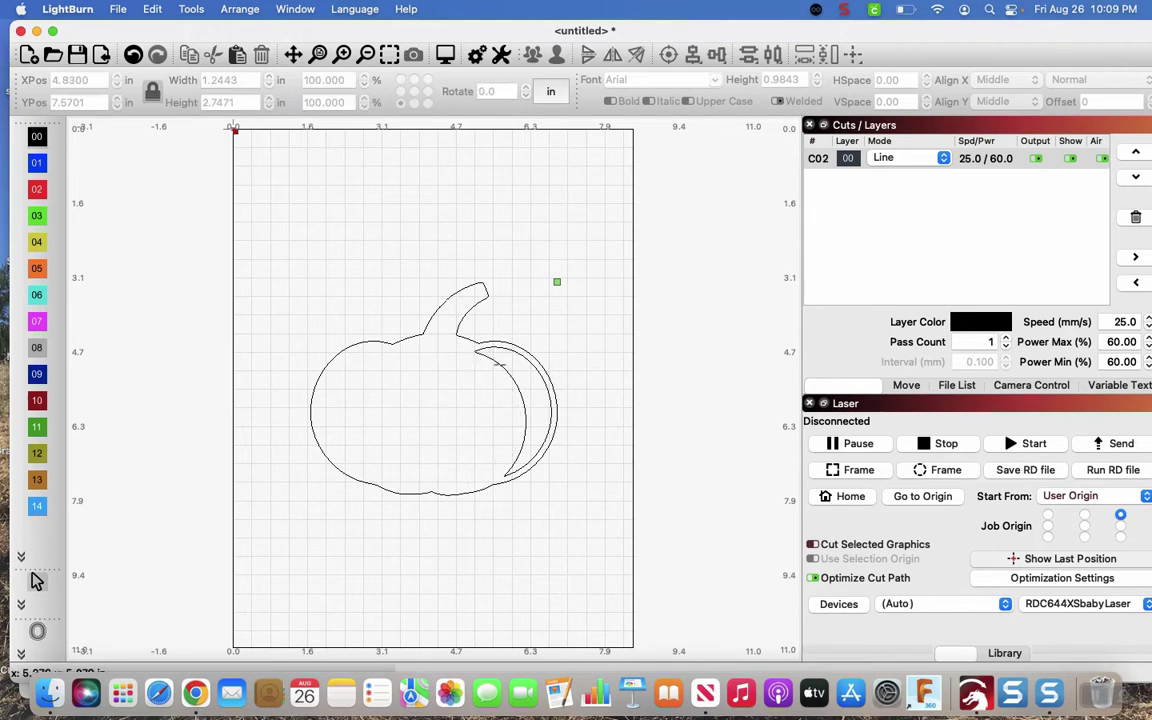
pyautogui.click(497, 363)
pyautogui.press('Delete')
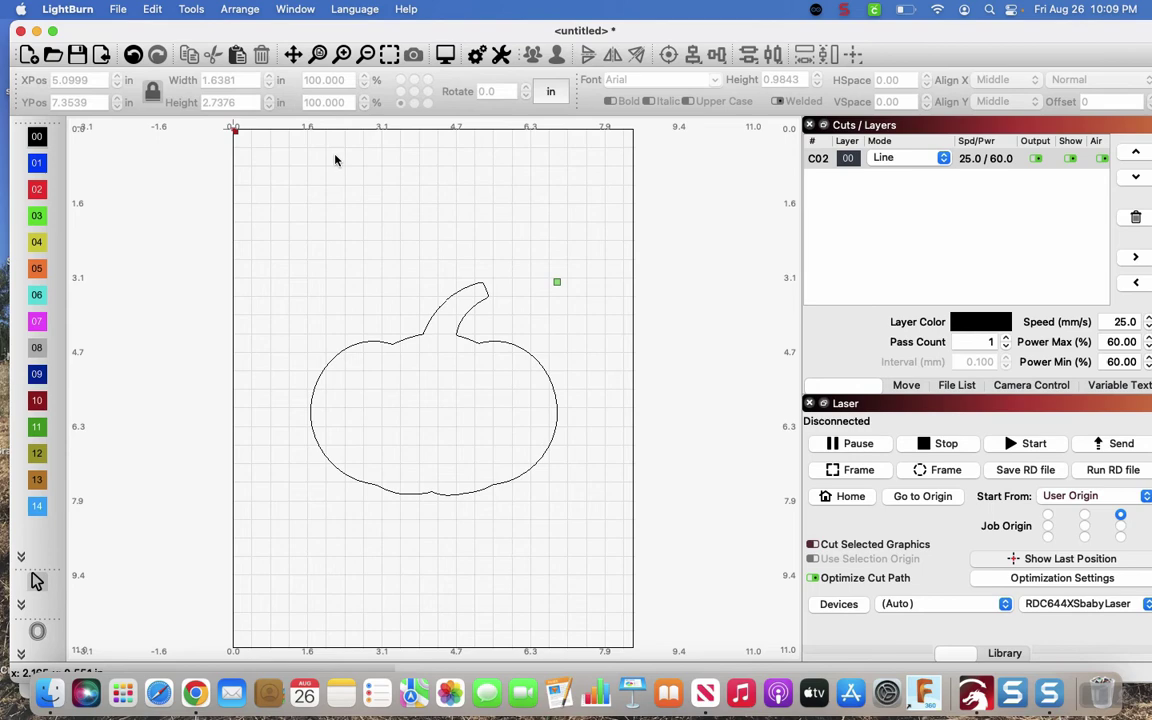
# Export the plain silhouette to the Desktop as pumpkin1a.svg, replacing the existing file
pyautogui.click(118, 9)
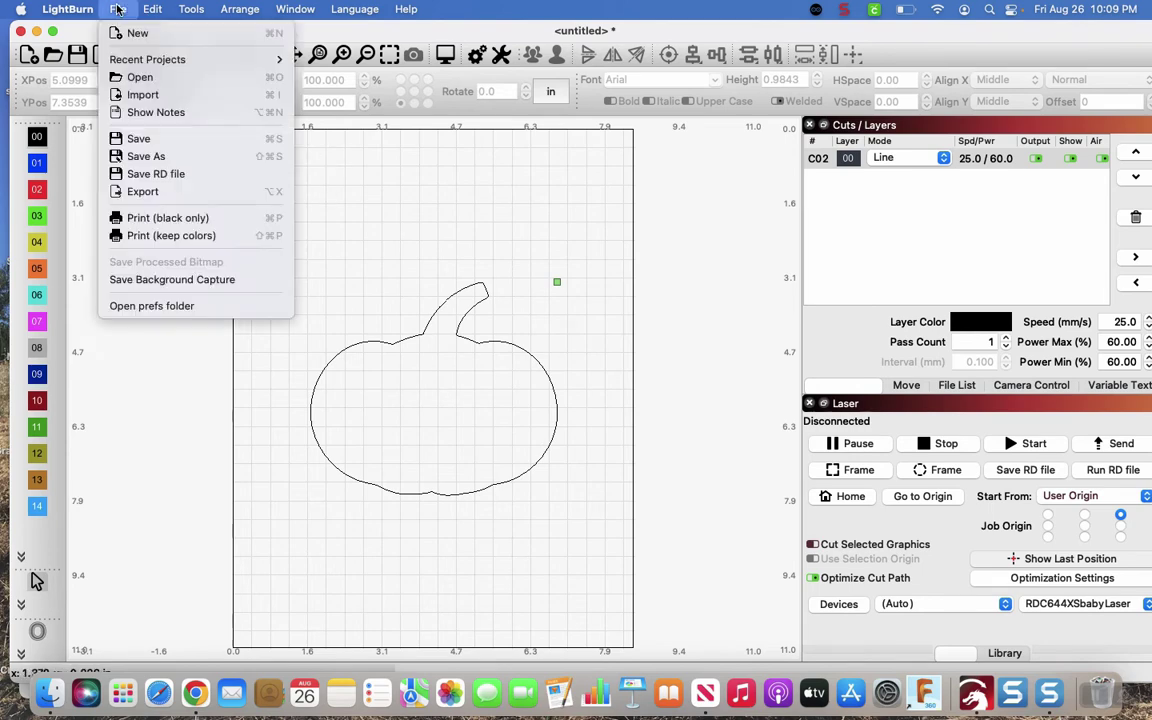
pyautogui.click(136, 191)
pyautogui.write('p')
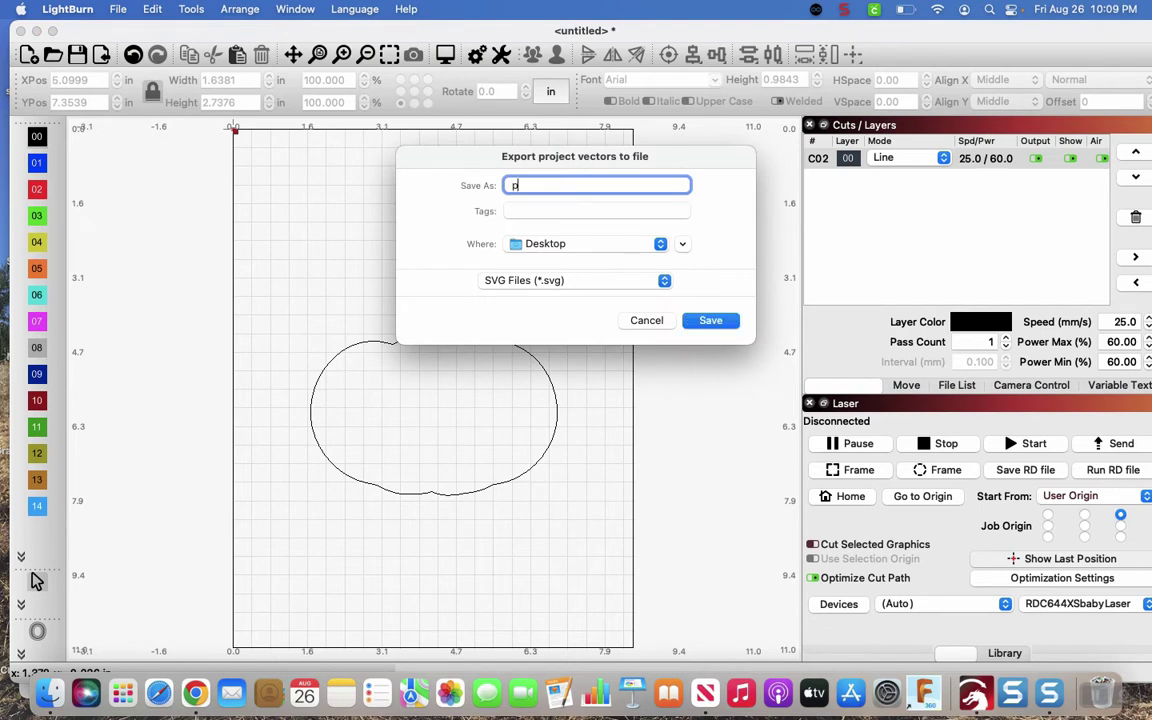
pyautogui.write('kin1a')
pyautogui.press('Return')
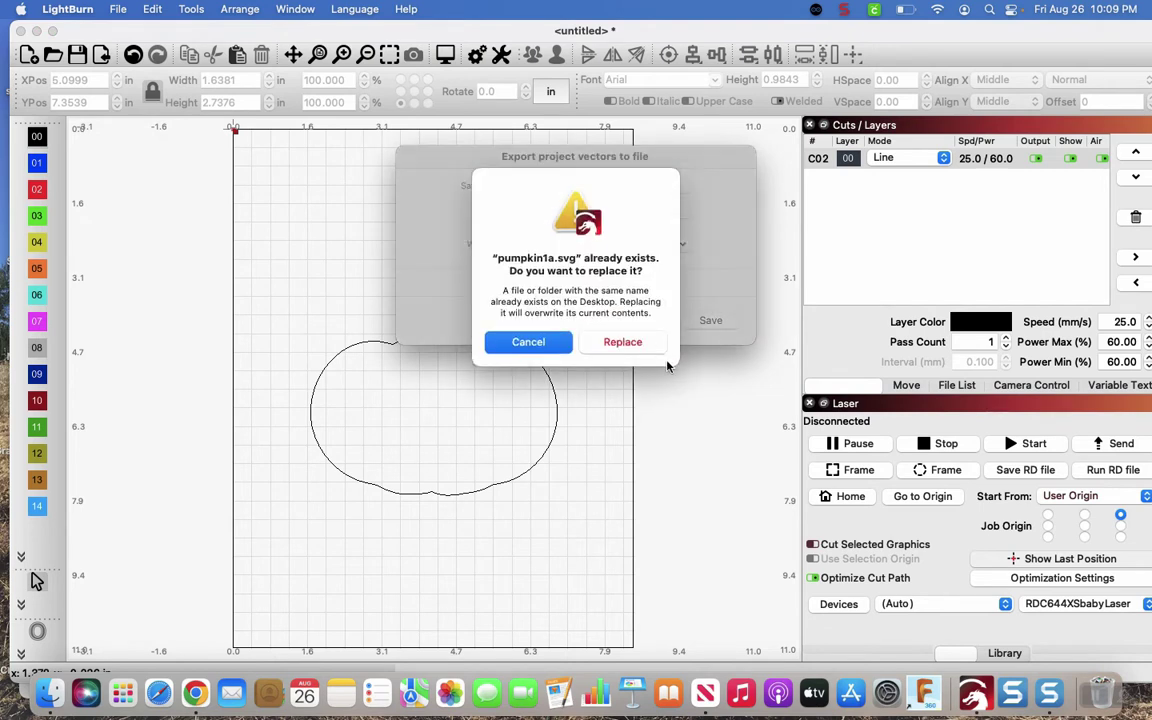
pyautogui.click(617, 341)
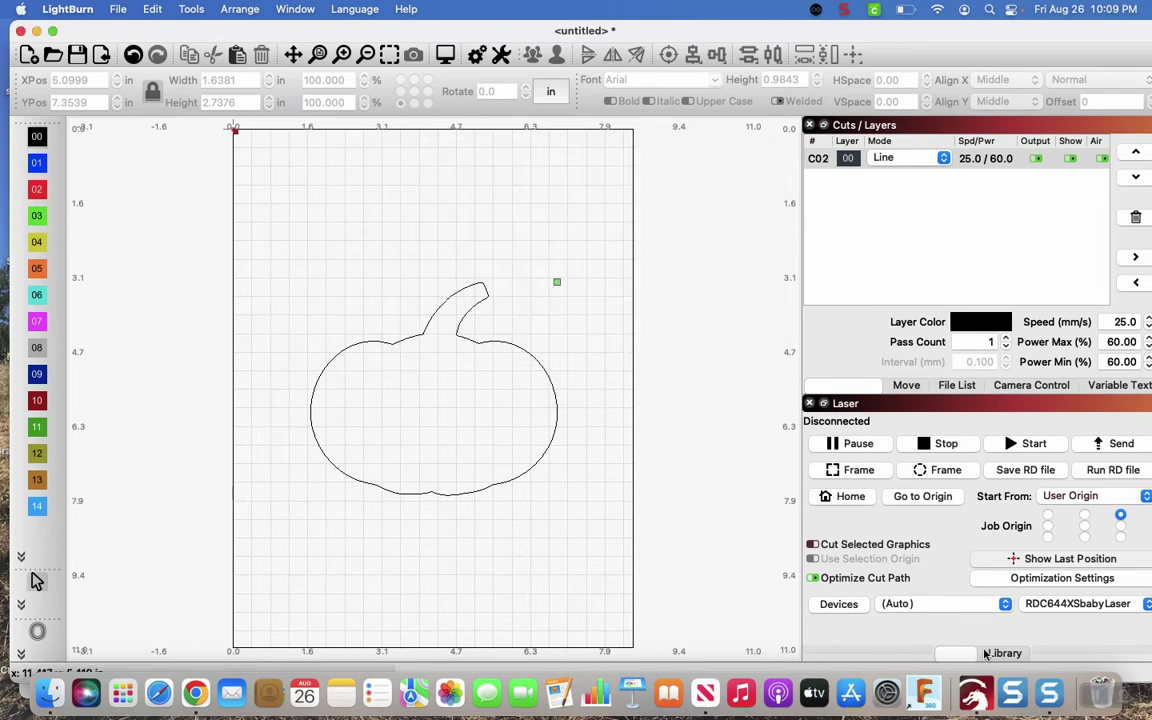
# Return to the Tinkercad design and open the Import dialog's file browser
pyautogui.click(208, 690)
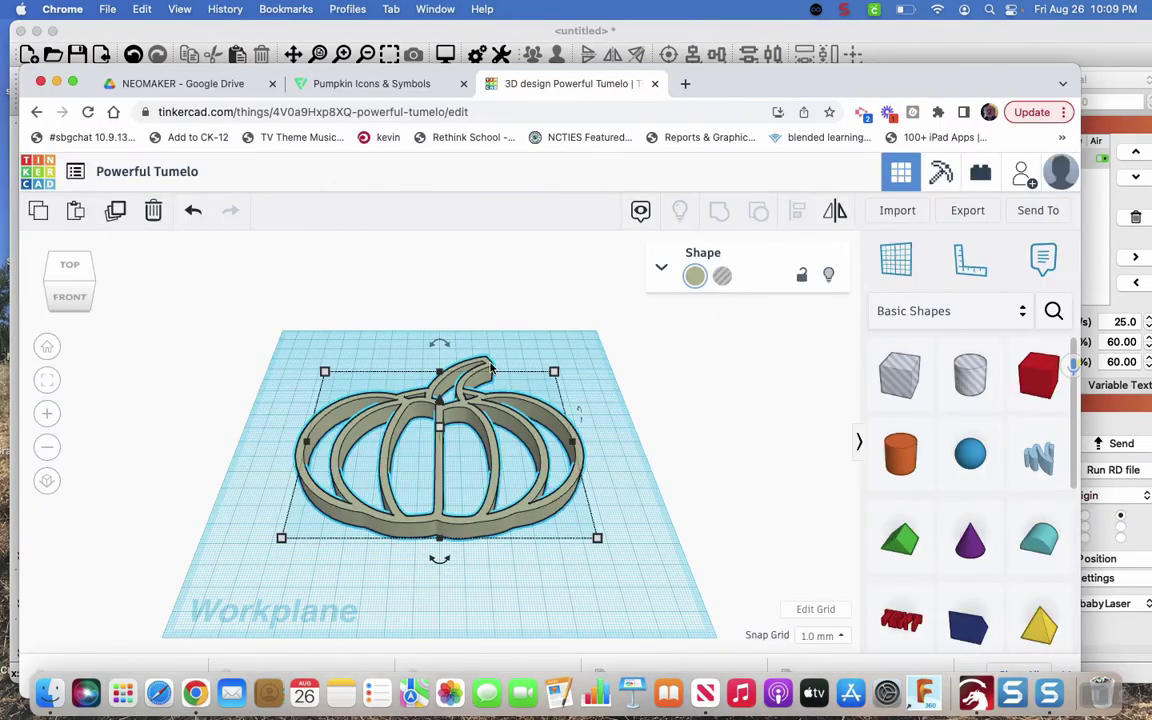
pyautogui.click(897, 210)
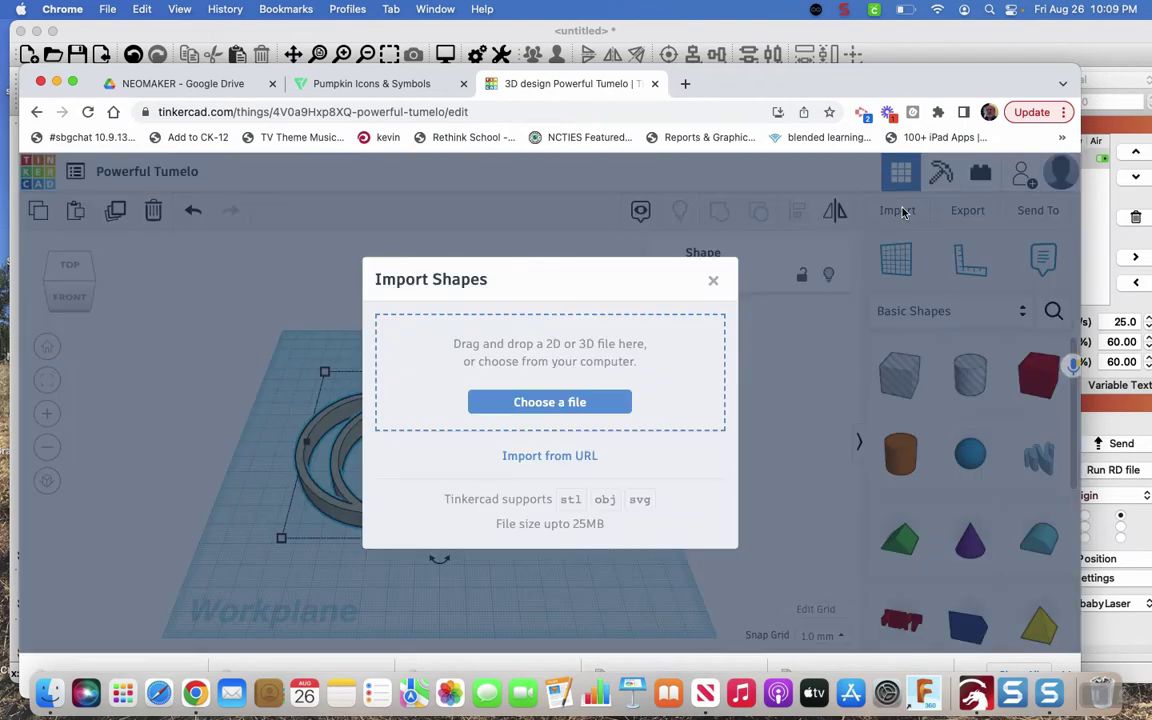
pyautogui.click(538, 403)
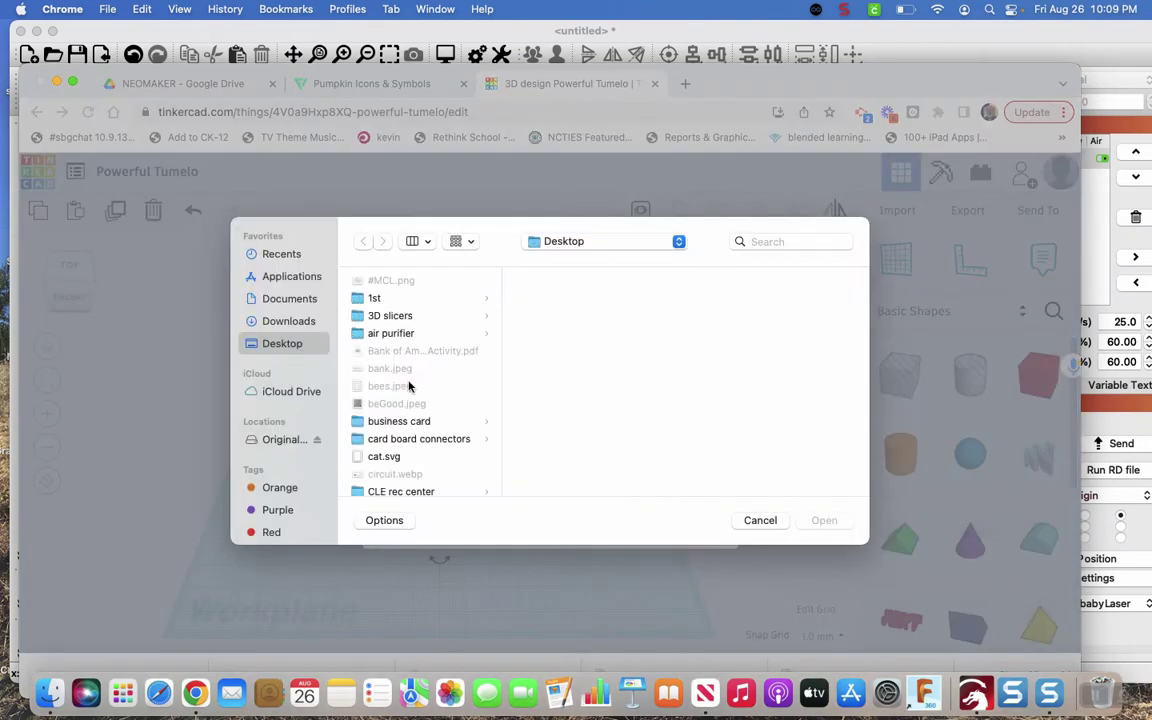
# Pick pumpkin1a.svg from the Desktop and import it as a solid pumpkin shape
pyautogui.scroll(-10, 408, 386)
pyautogui.scroll(3, 408, 386)
pyautogui.scroll(3, 408, 386)
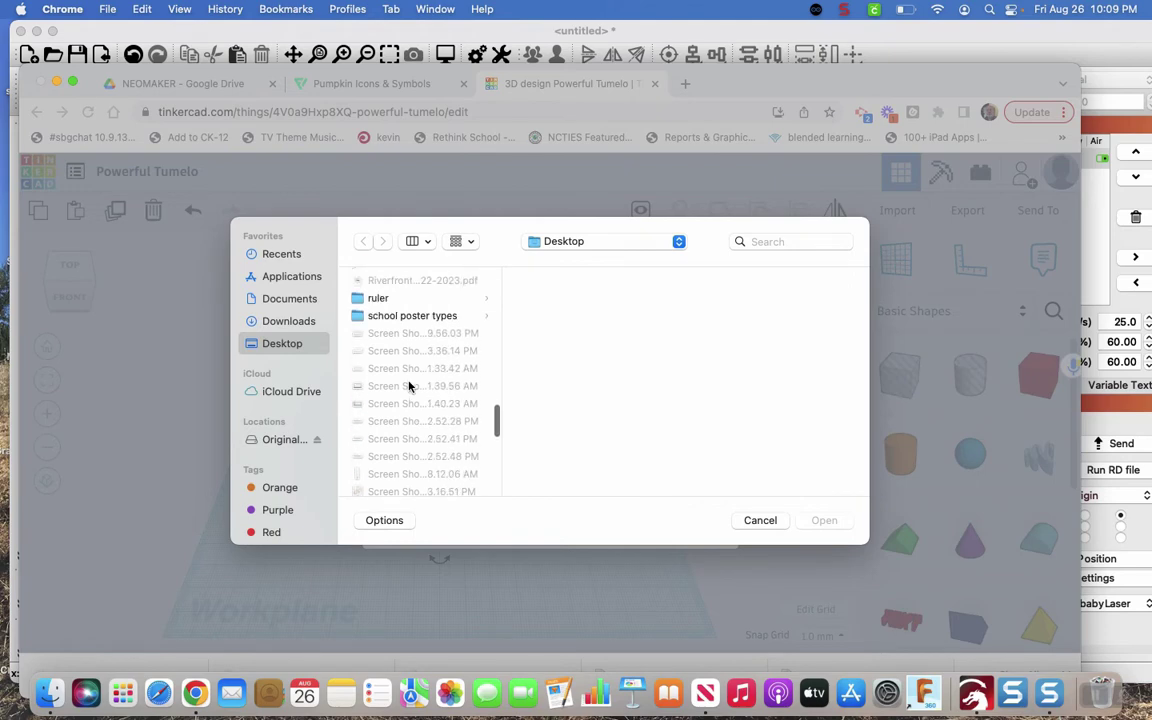
pyautogui.scroll(2, 408, 386)
pyautogui.scroll(2, 408, 386)
pyautogui.scroll(2, 411, 386)
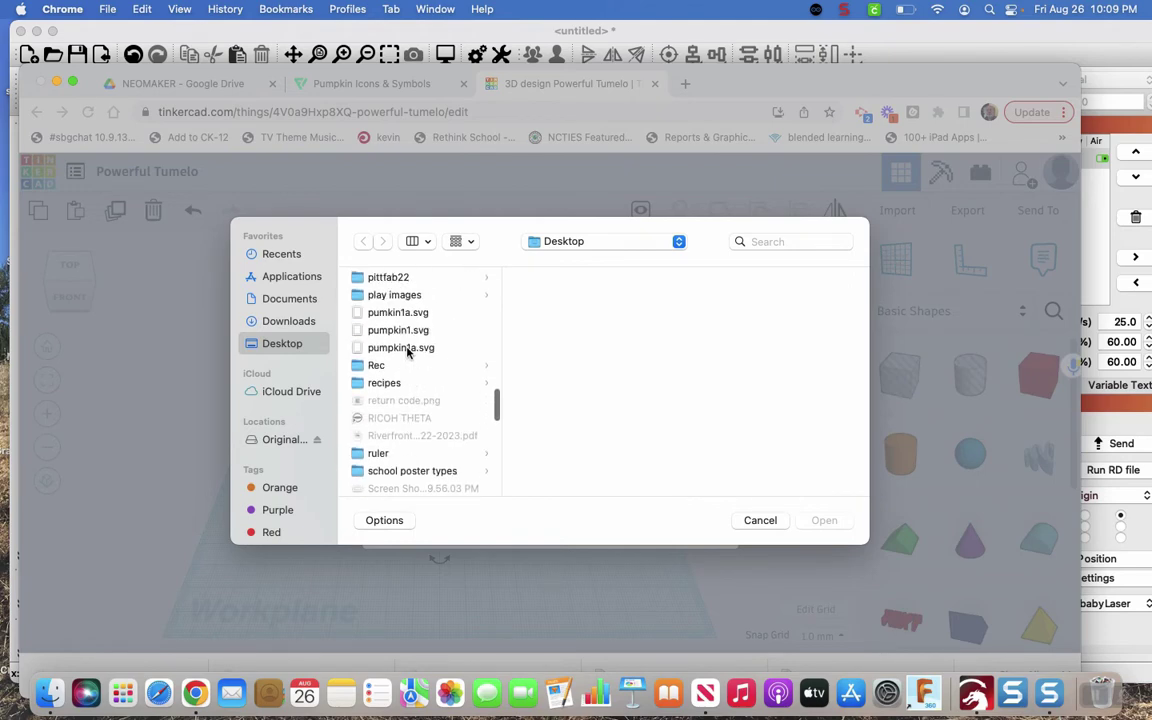
pyautogui.click(408, 349)
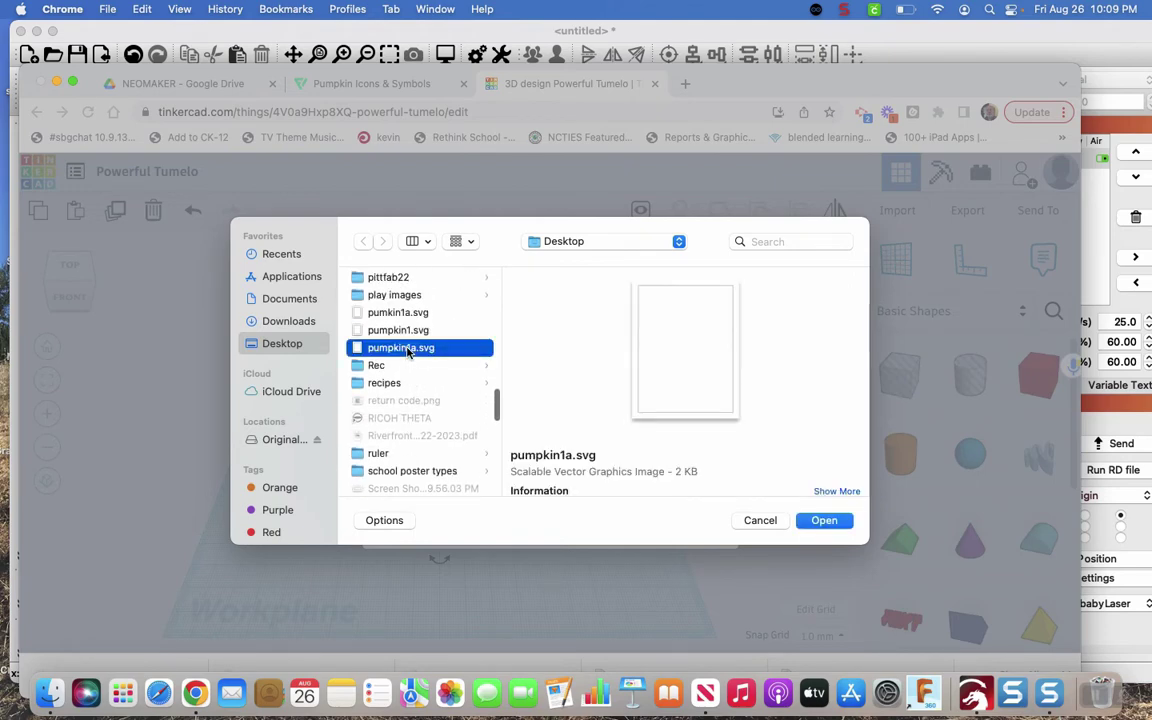
pyautogui.click(820, 521)
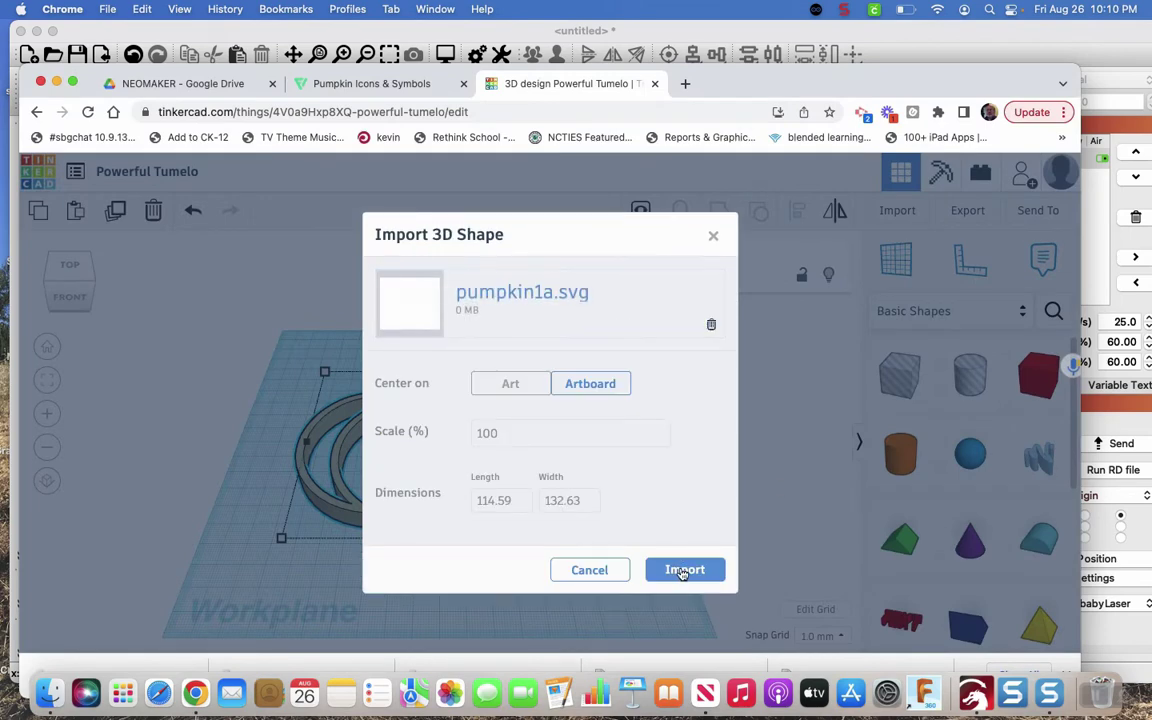
pyautogui.click(683, 571)
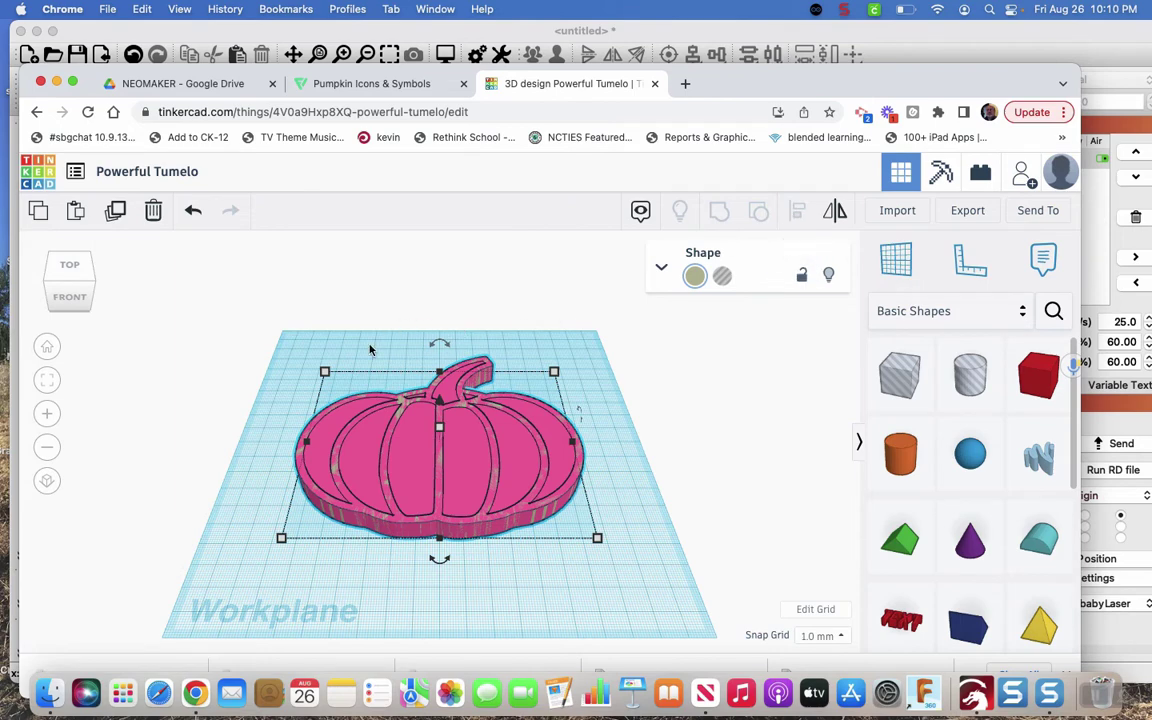
# Centre-align the grey outline over the pink pumpkin base, then select the pink base
pyautogui.moveTo(329, 348); pyautogui.dragTo(590, 536)
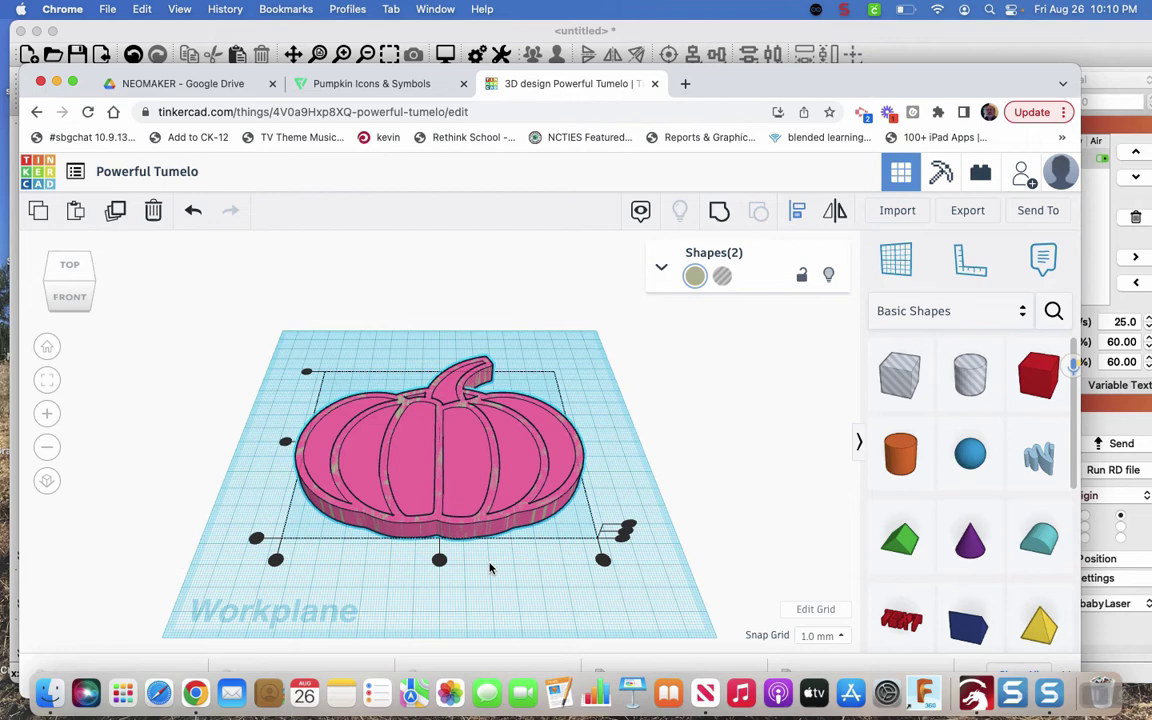
pyautogui.click(440, 561)
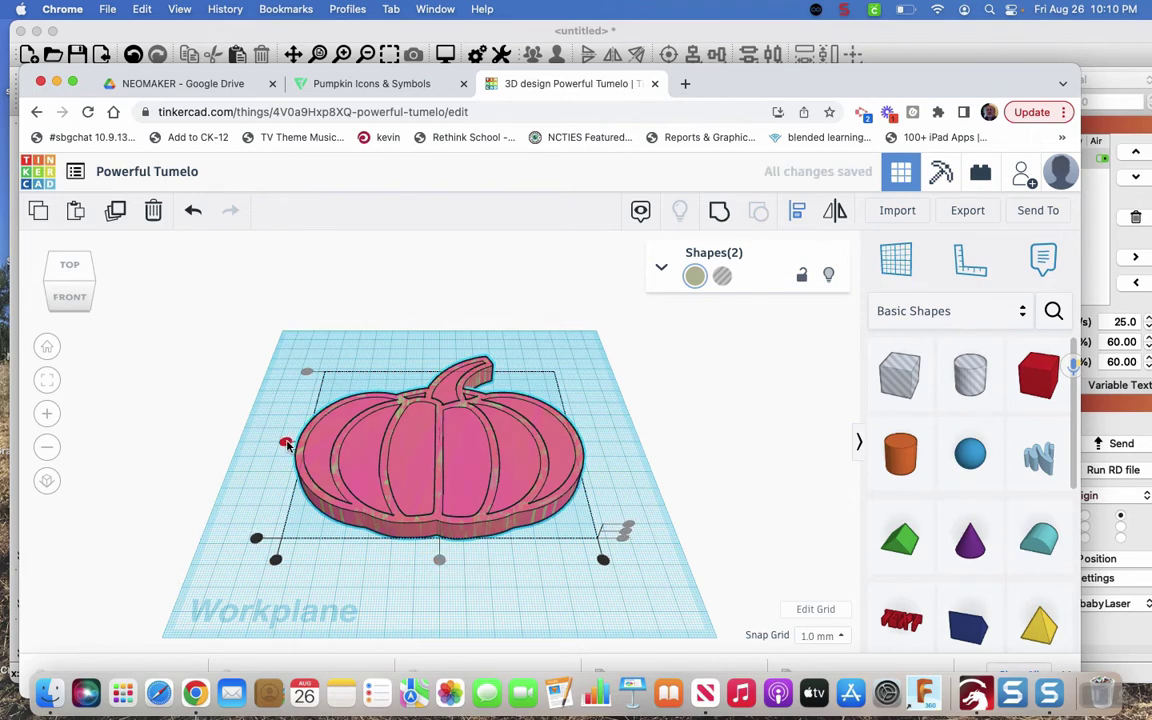
pyautogui.click(575, 365)
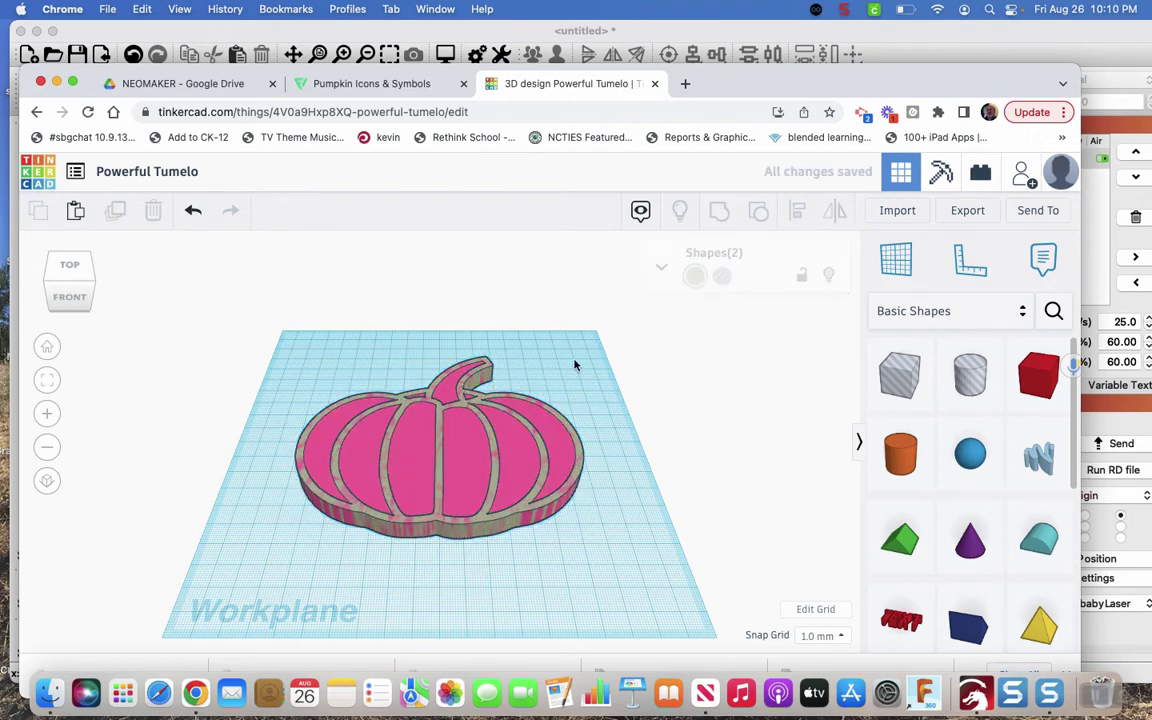
pyautogui.click(510, 455)
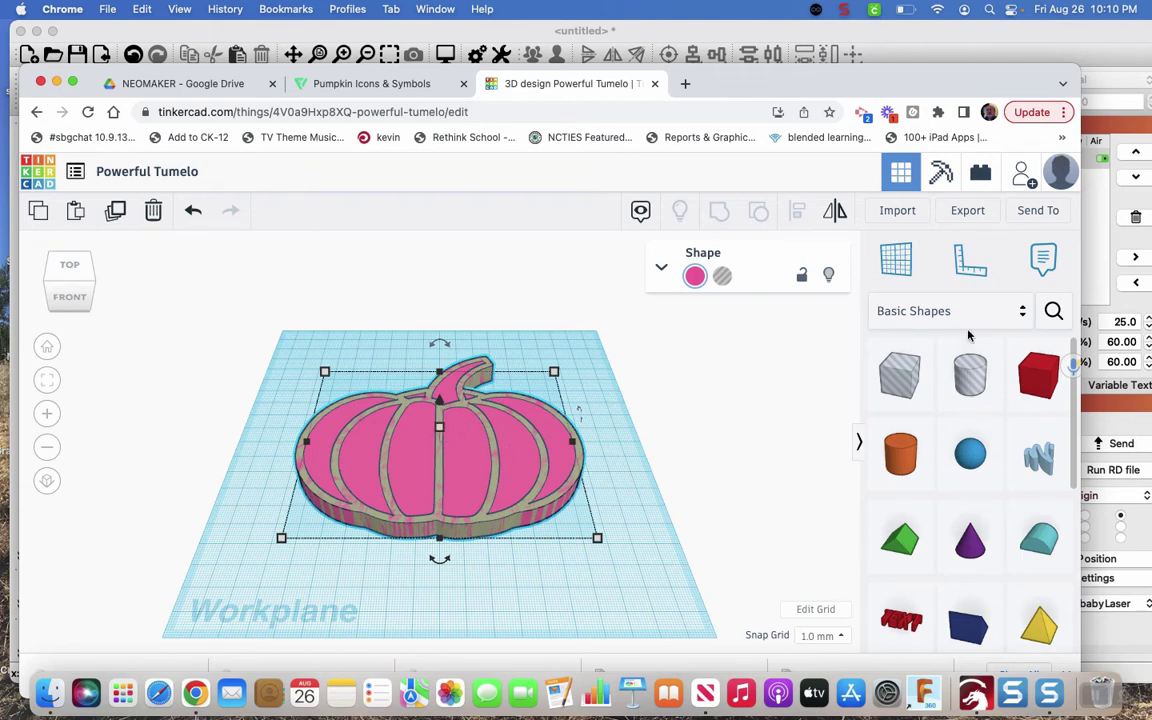
# Place the Ruler and set the pink pumpkin base height to 1 mm
pyautogui.click(975, 268)
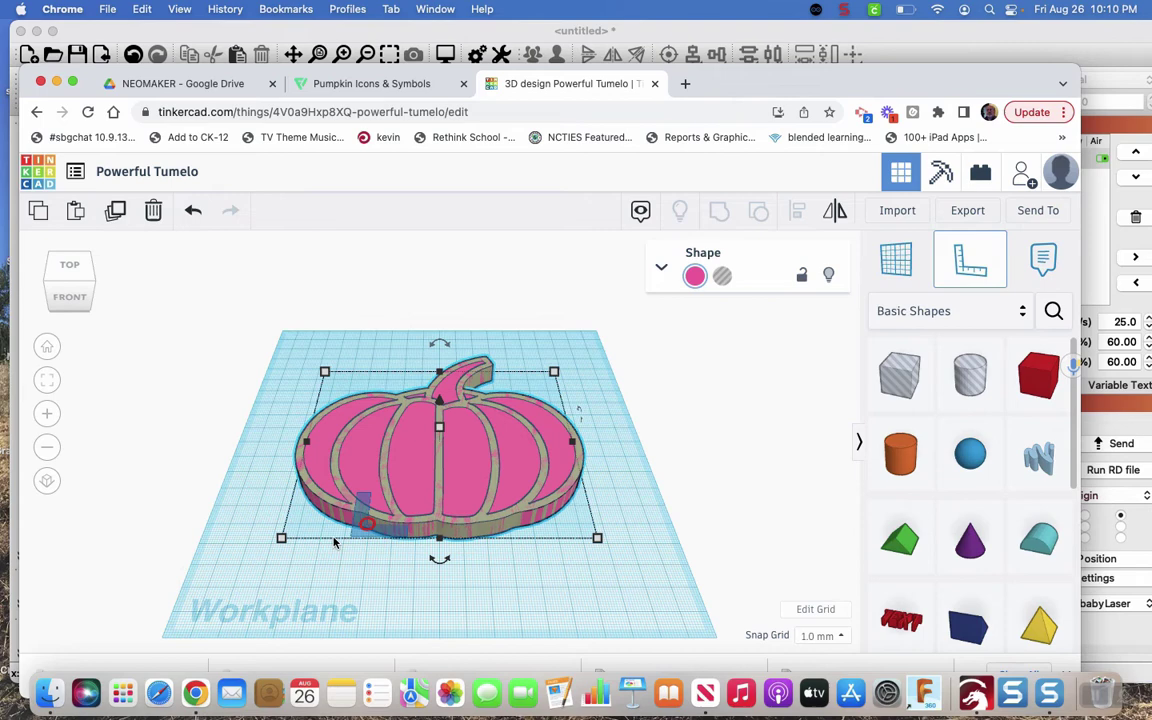
pyautogui.click(205, 599)
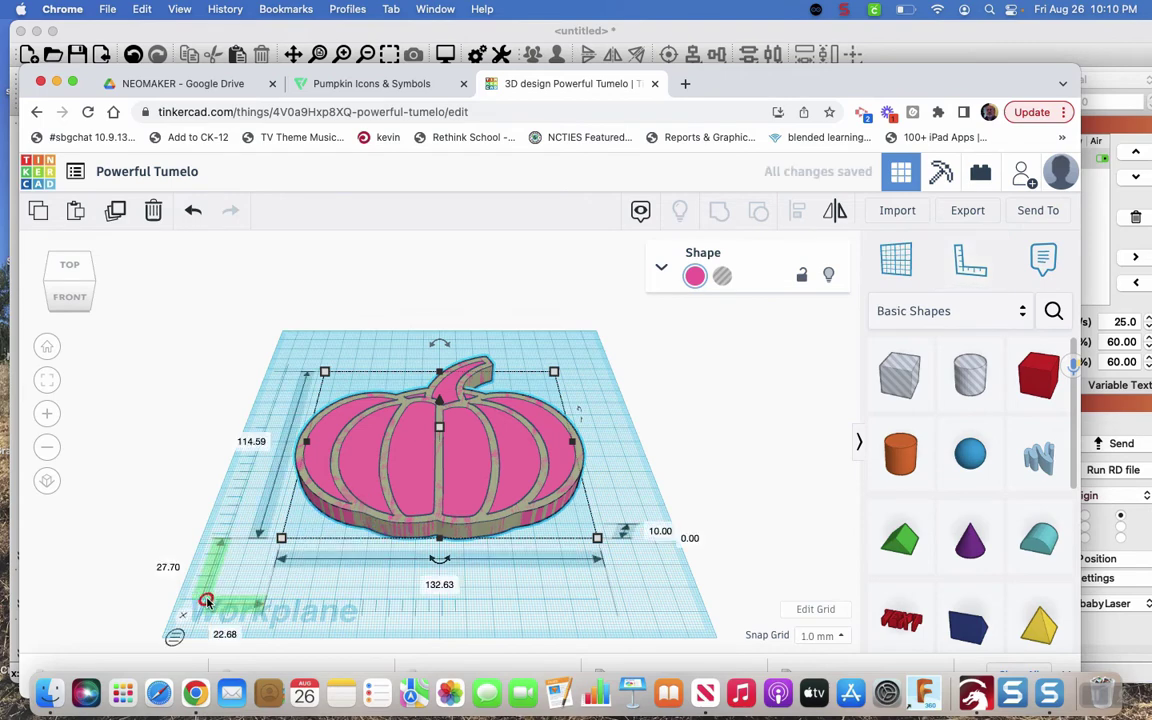
pyautogui.click(659, 531)
pyautogui.write('1')
pyautogui.press('Return')
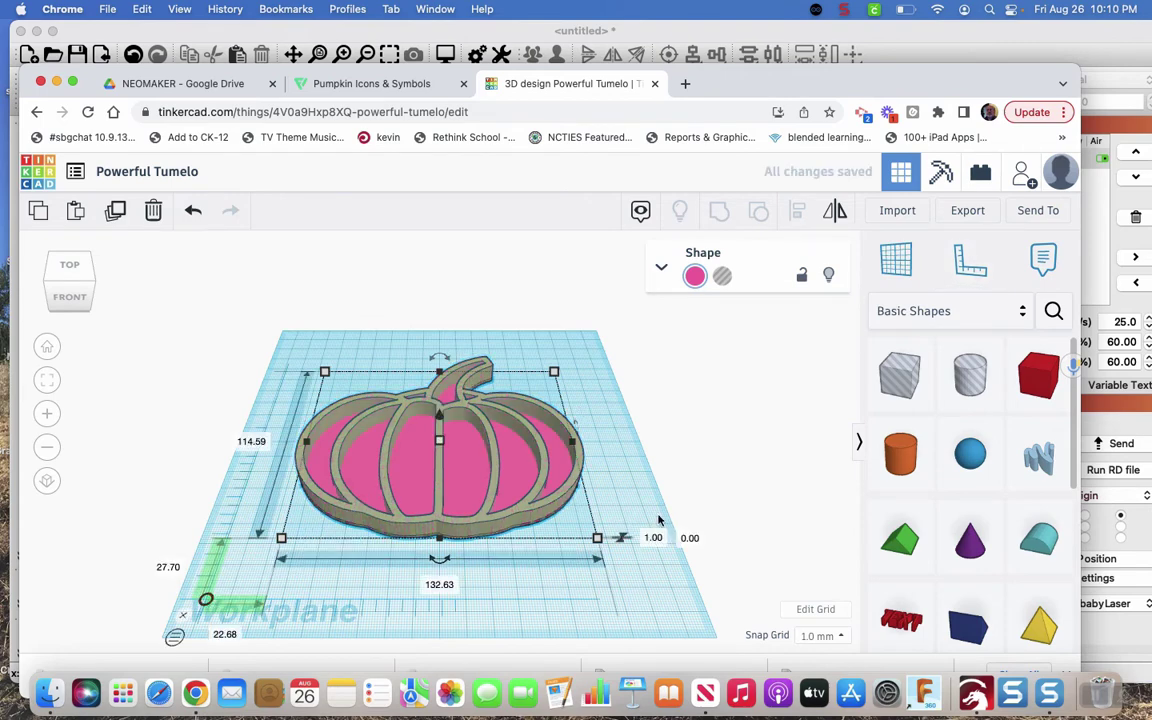
pyautogui.moveTo(85, 286); pyautogui.dragTo(89, 291)
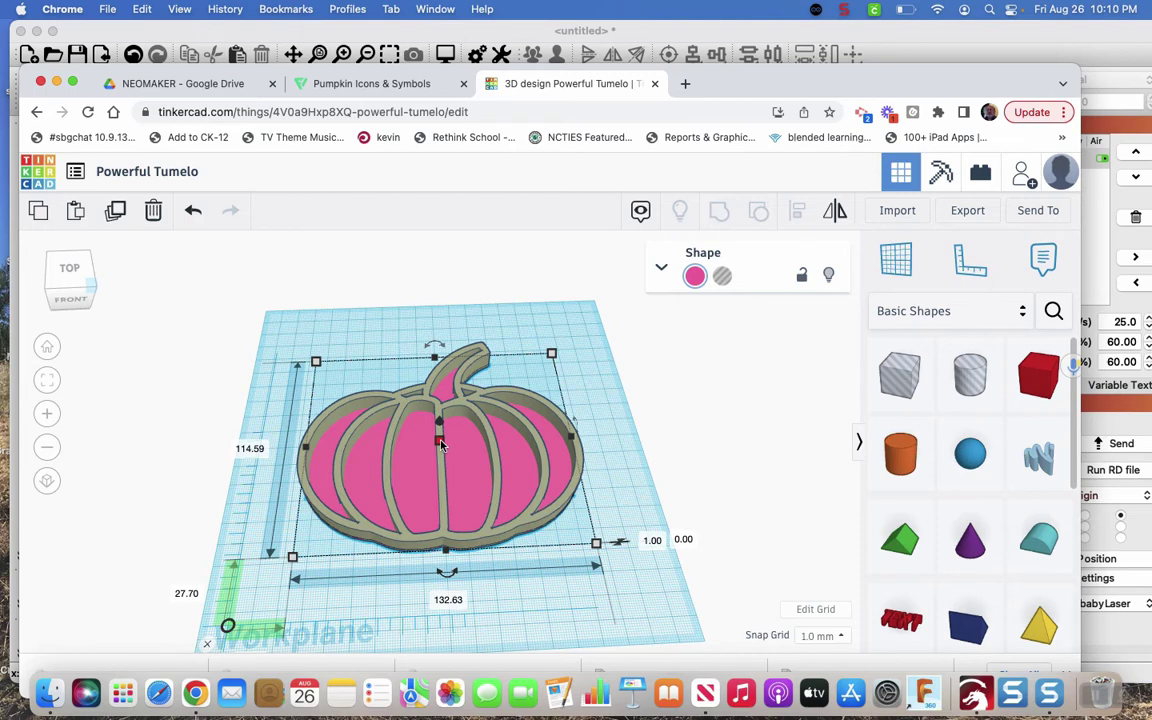
# Set the grey outline shape's height to 4 mm
pyautogui.press('Escape')
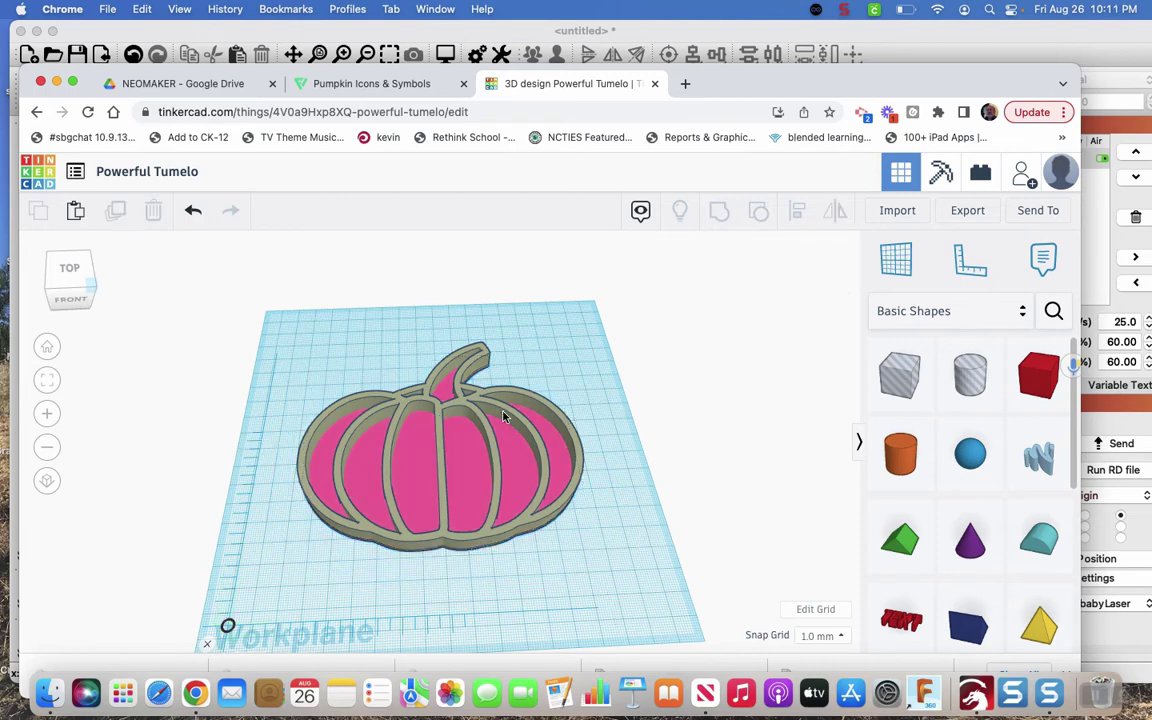
pyautogui.click(467, 407)
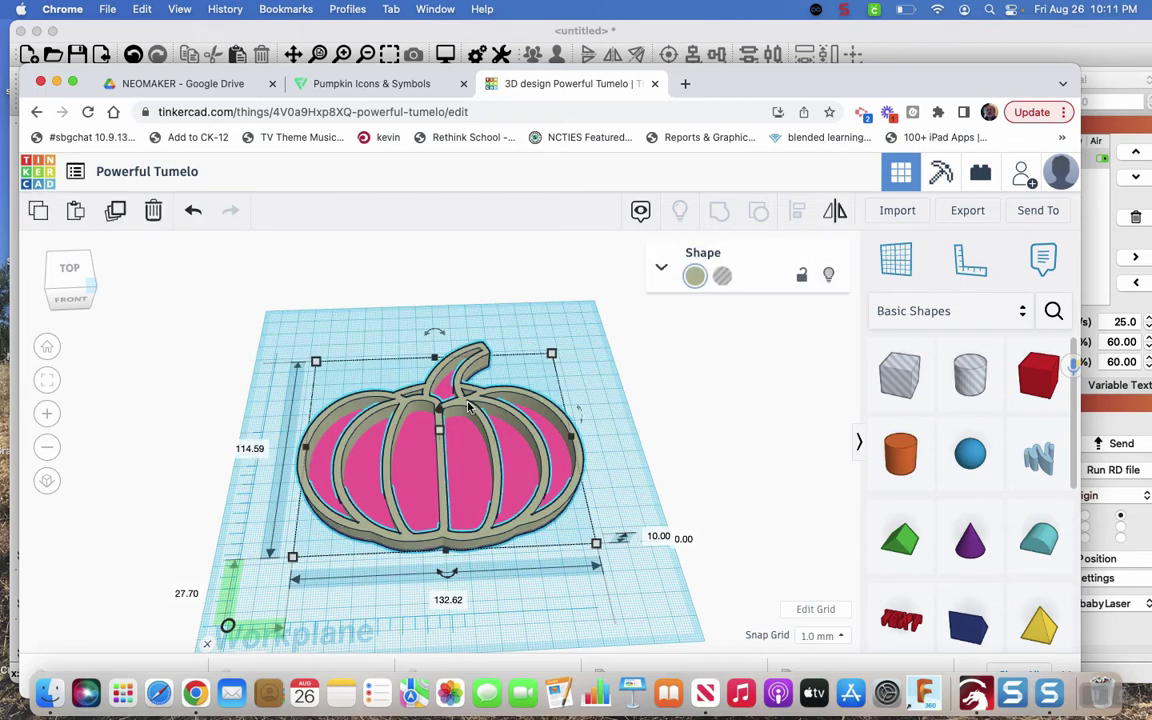
pyautogui.click(656, 538)
pyautogui.write('4')
pyautogui.press('Return')
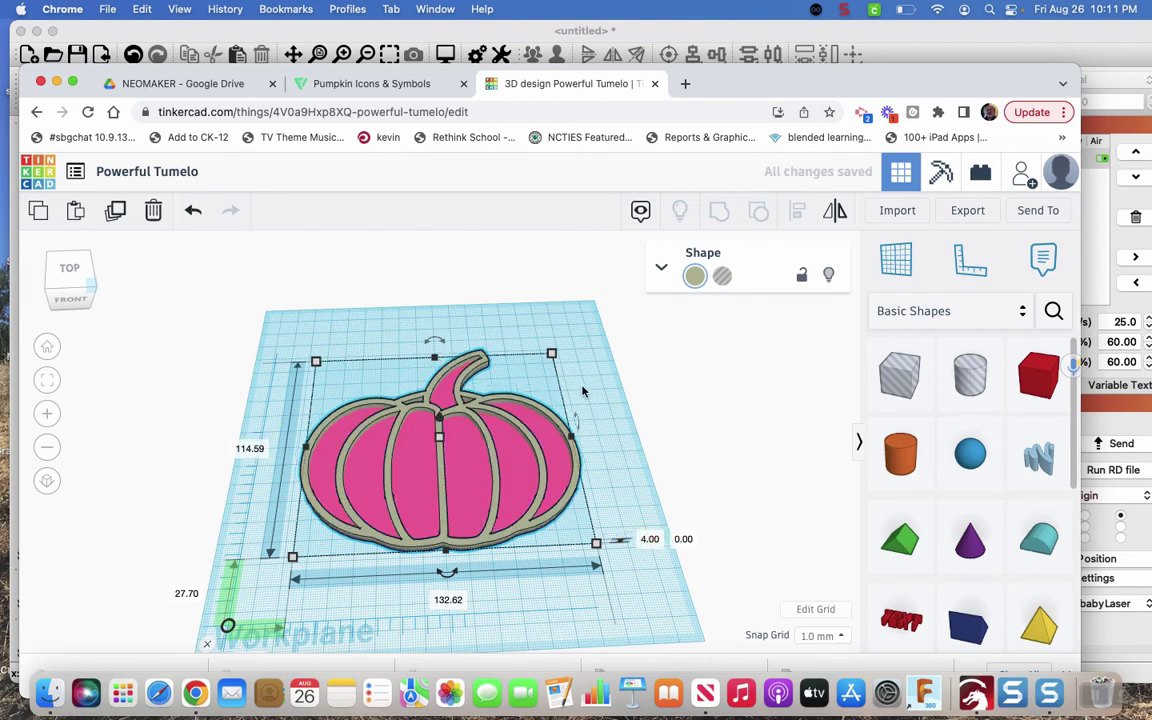
# Switch to a top-down view of the pumpkin and clear the selection
pyautogui.click(85, 279)
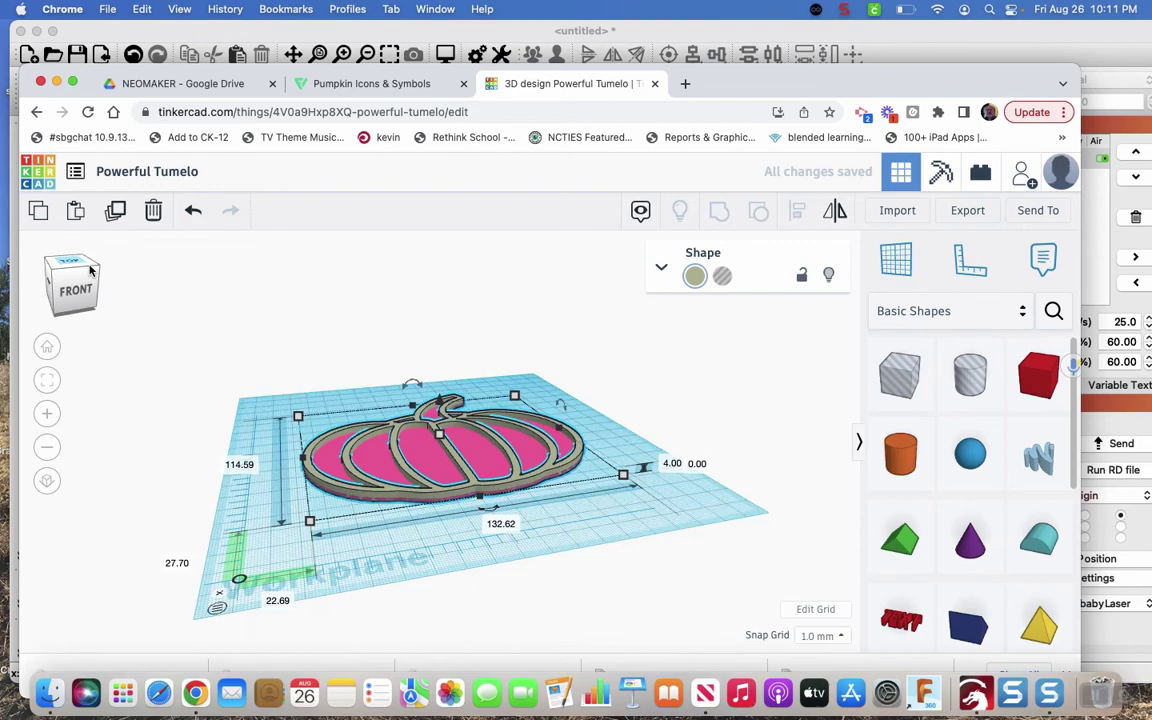
pyautogui.click(88, 268)
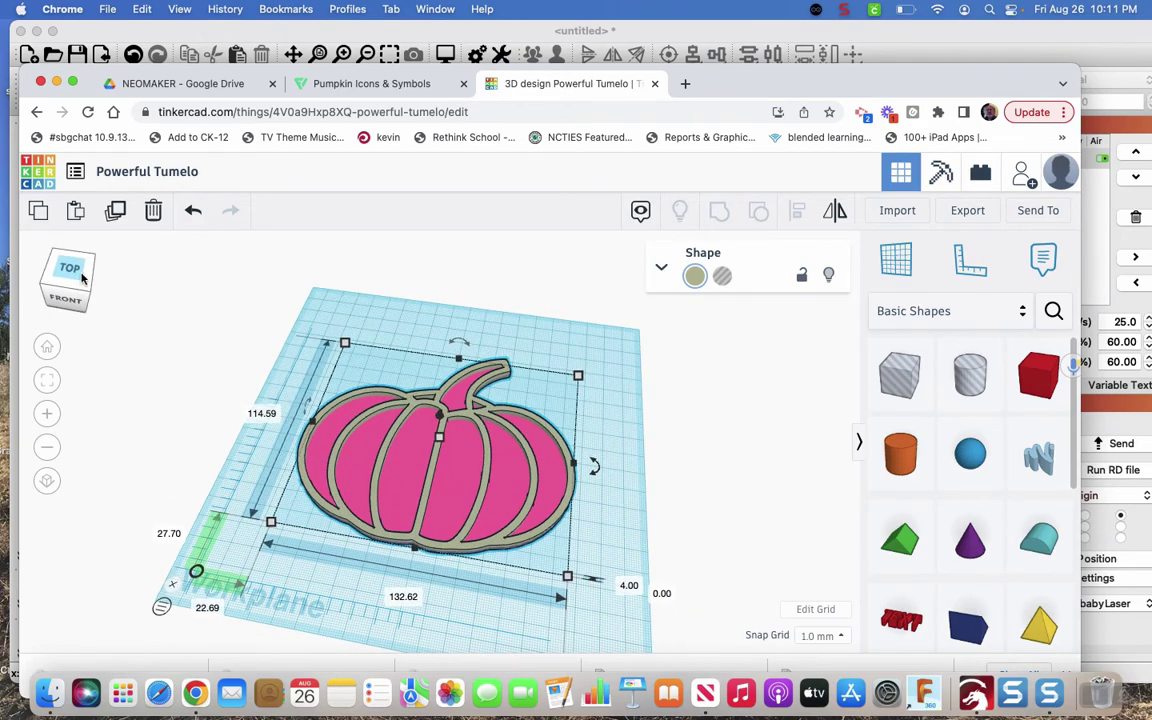
pyautogui.moveTo(83, 279); pyautogui.dragTo(150, 280)
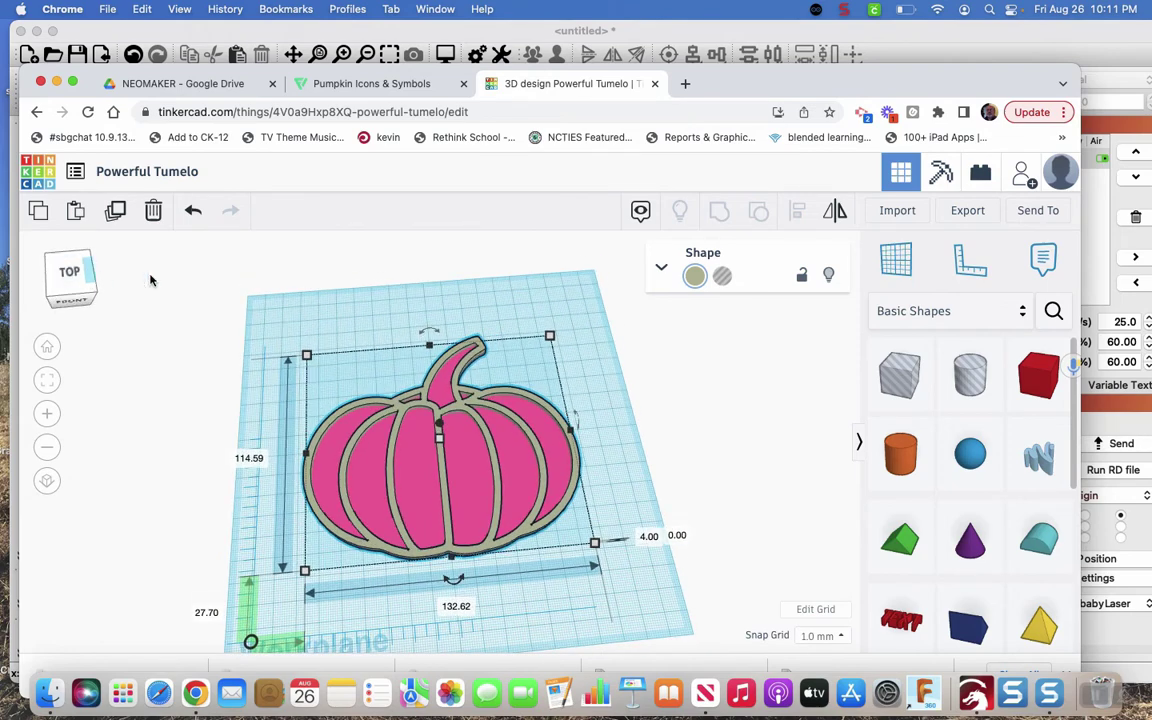
pyautogui.click(481, 320)
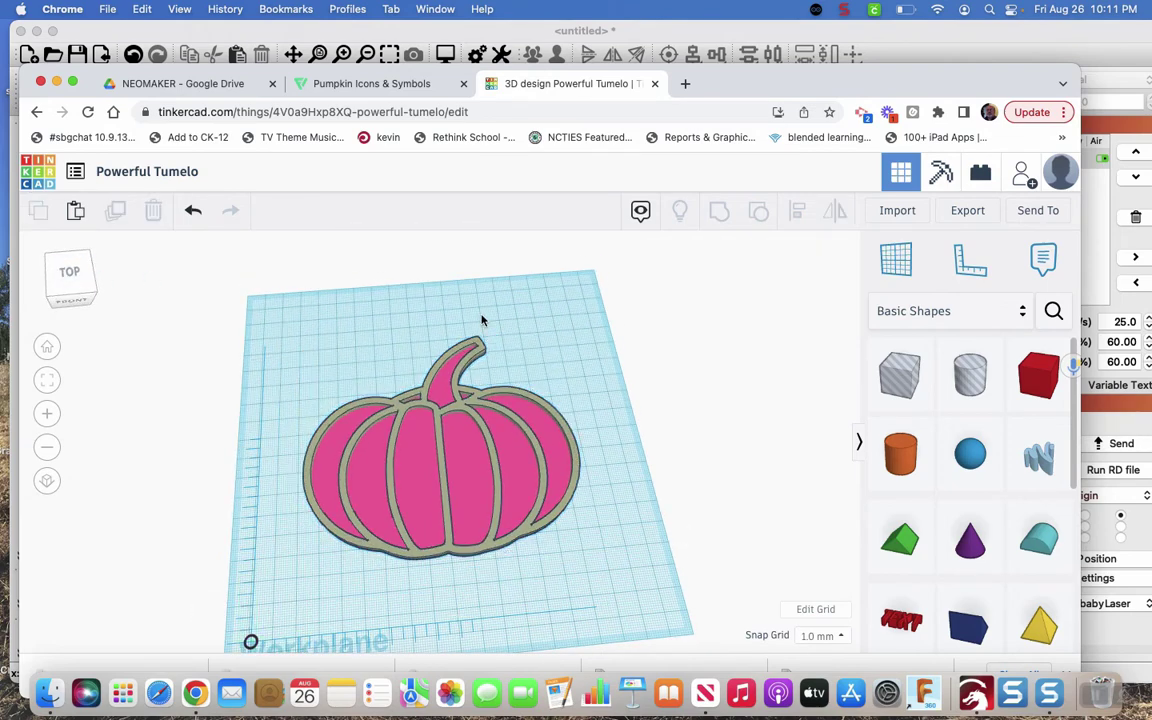
# Group the pink base and grey outline into one pumpkin object with Ctrl+G
pyautogui.moveTo(317, 335); pyautogui.dragTo(587, 585)
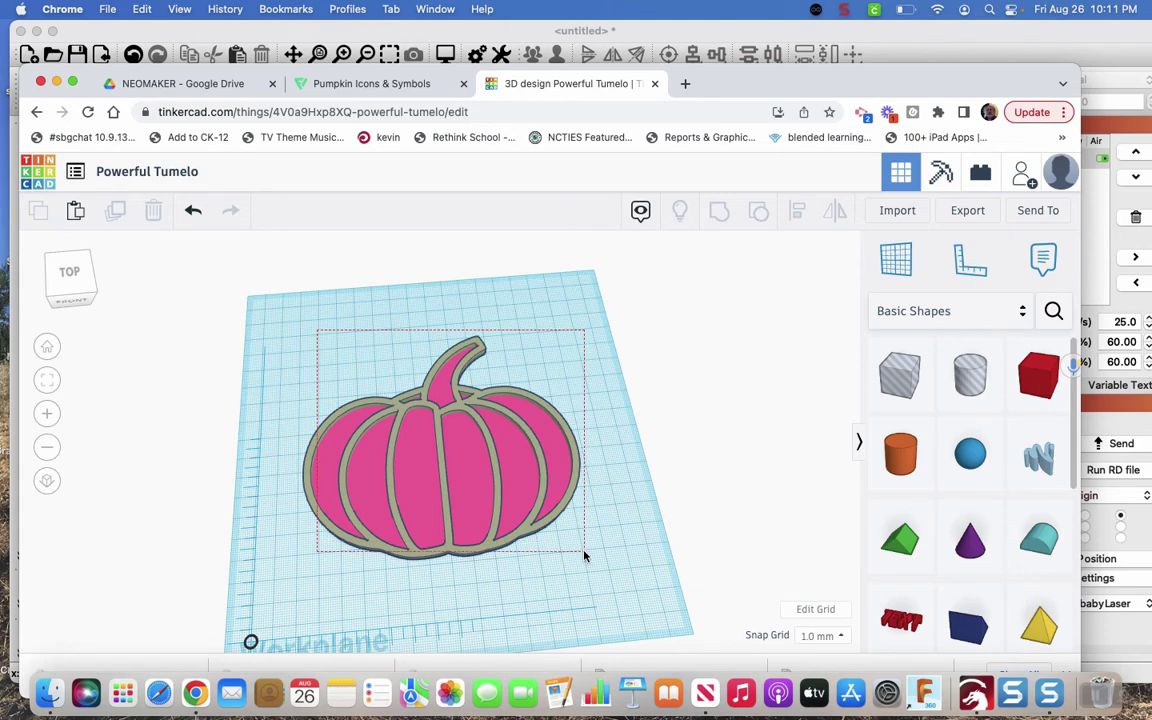
pyautogui.hotkey('ctrl', 'g')
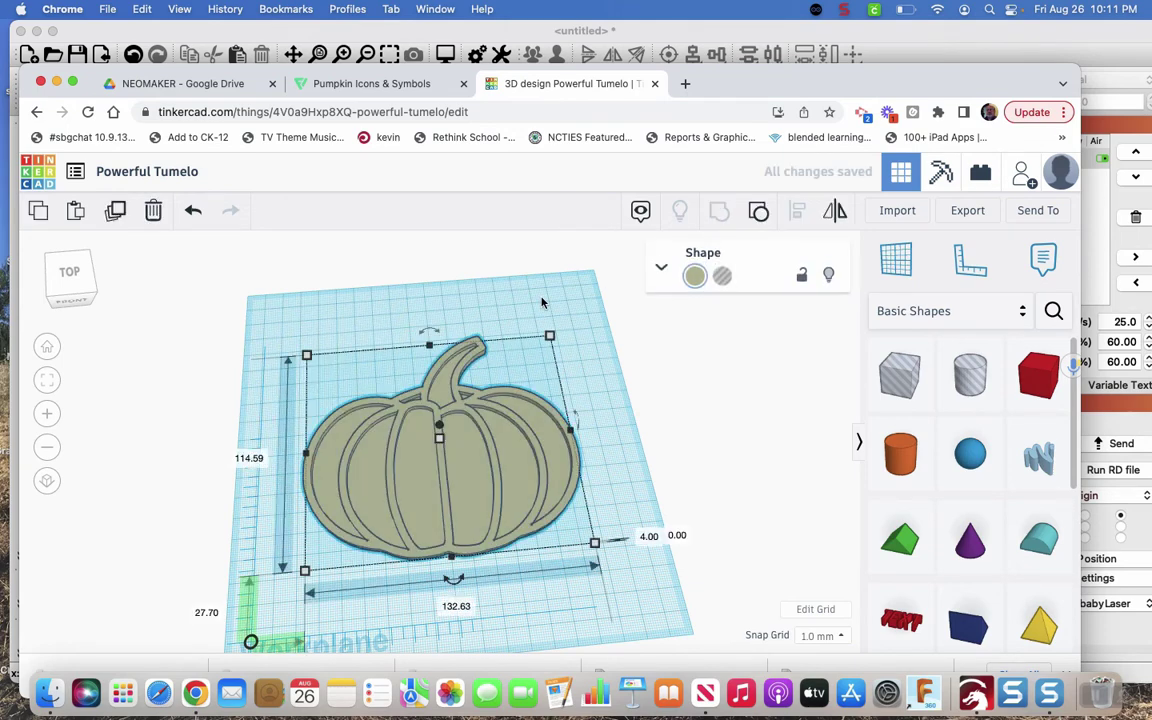
pyautogui.click(542, 302)
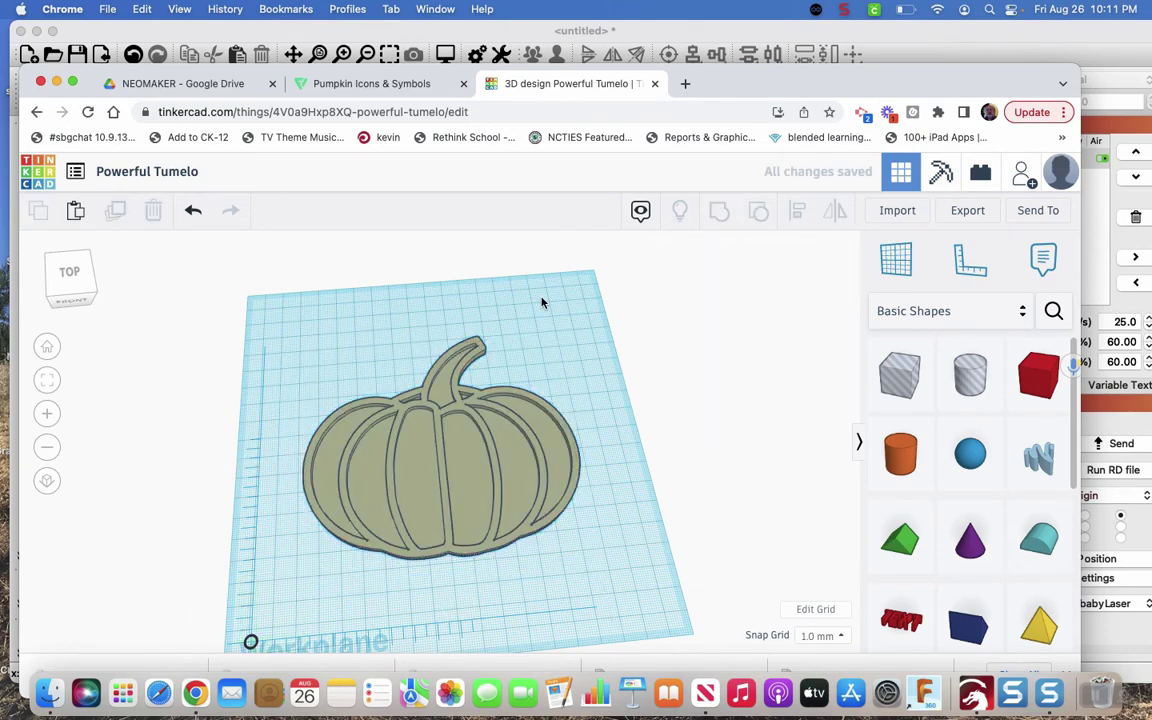
pyautogui.click(470, 433)
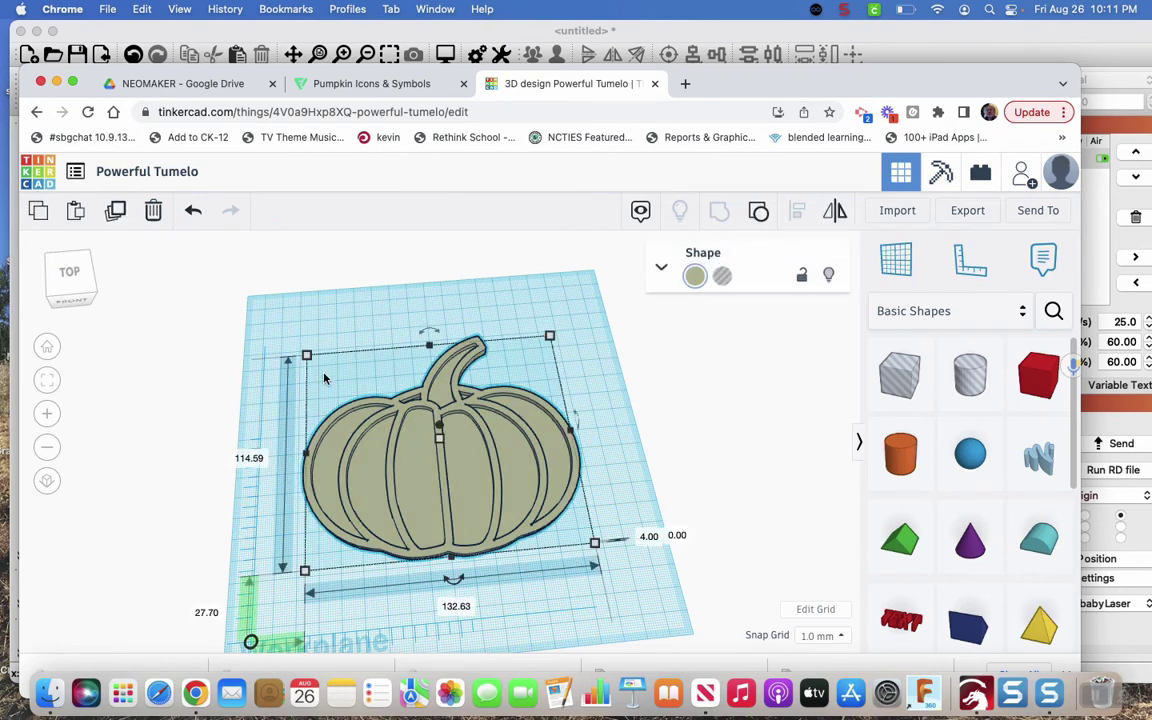